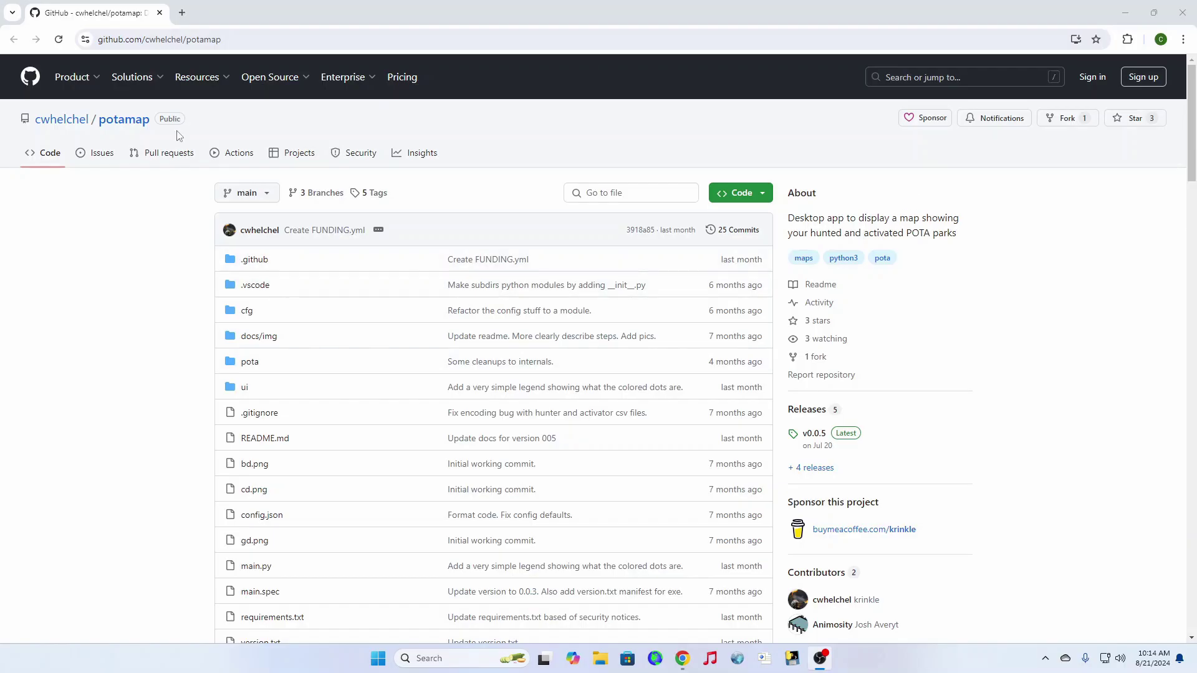
pyautogui.click(226, 44)
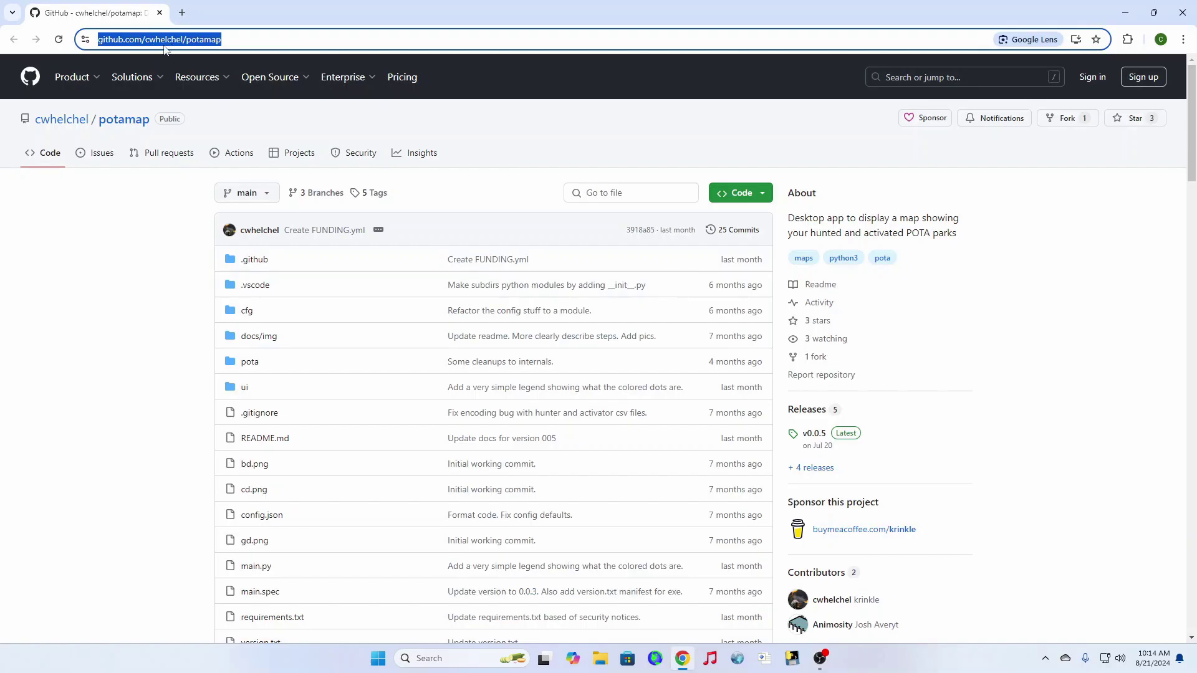
pyautogui.scroll(-6, 229, 250)
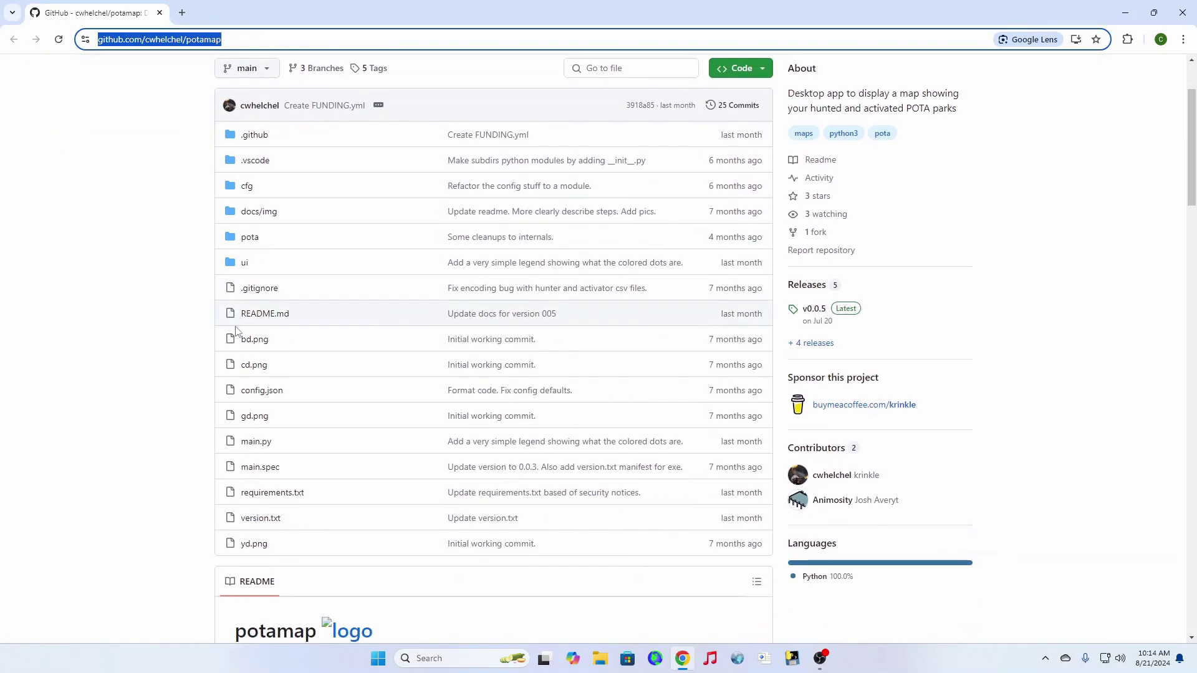
pyautogui.scroll(-4, 206, 243)
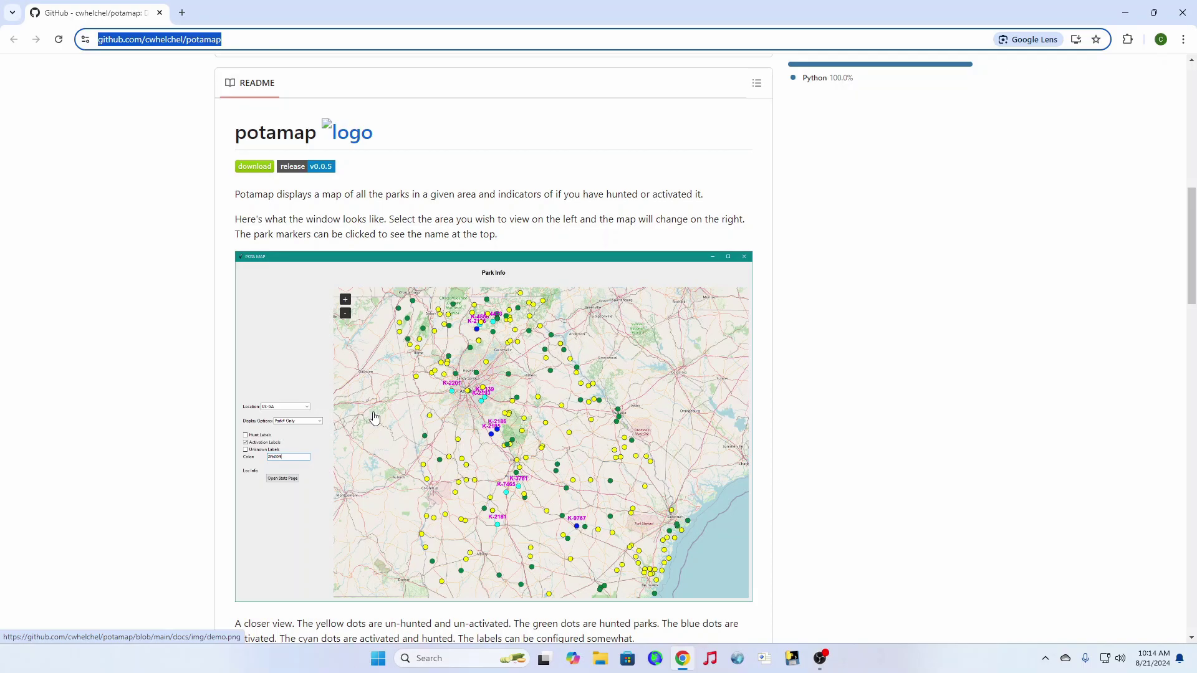
pyautogui.scroll(-1, 387, 436)
pyautogui.scroll(15, 387, 441)
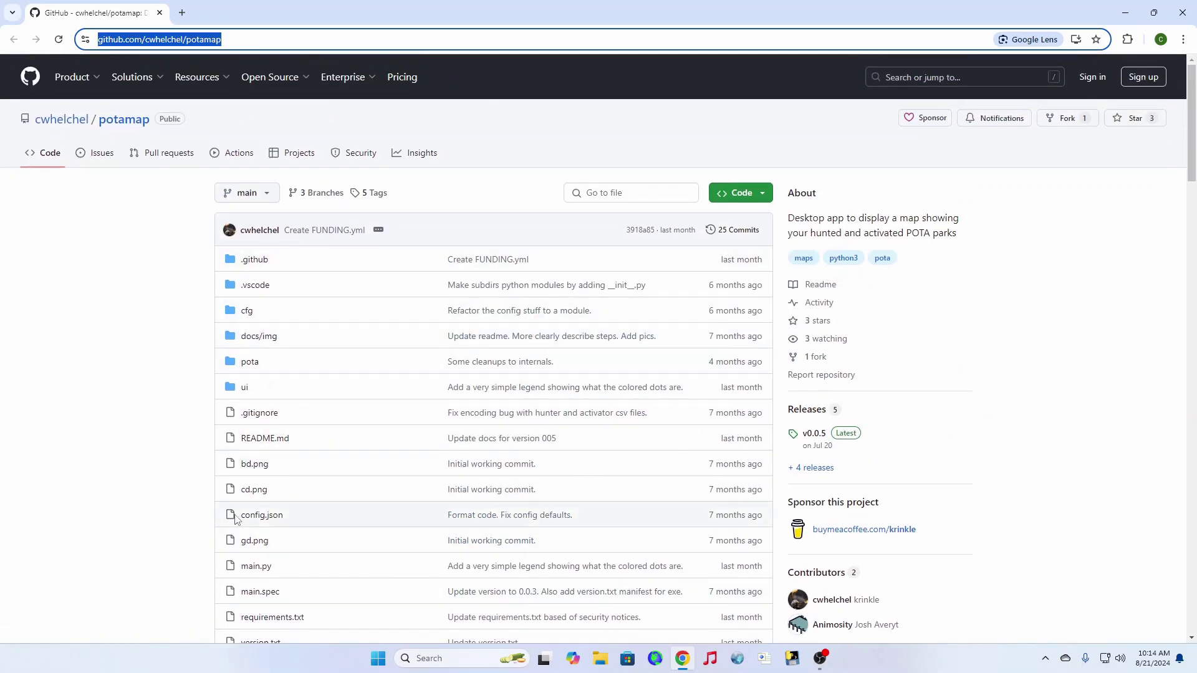
pyautogui.scroll(-2, 355, 515)
pyautogui.scroll(2, 356, 511)
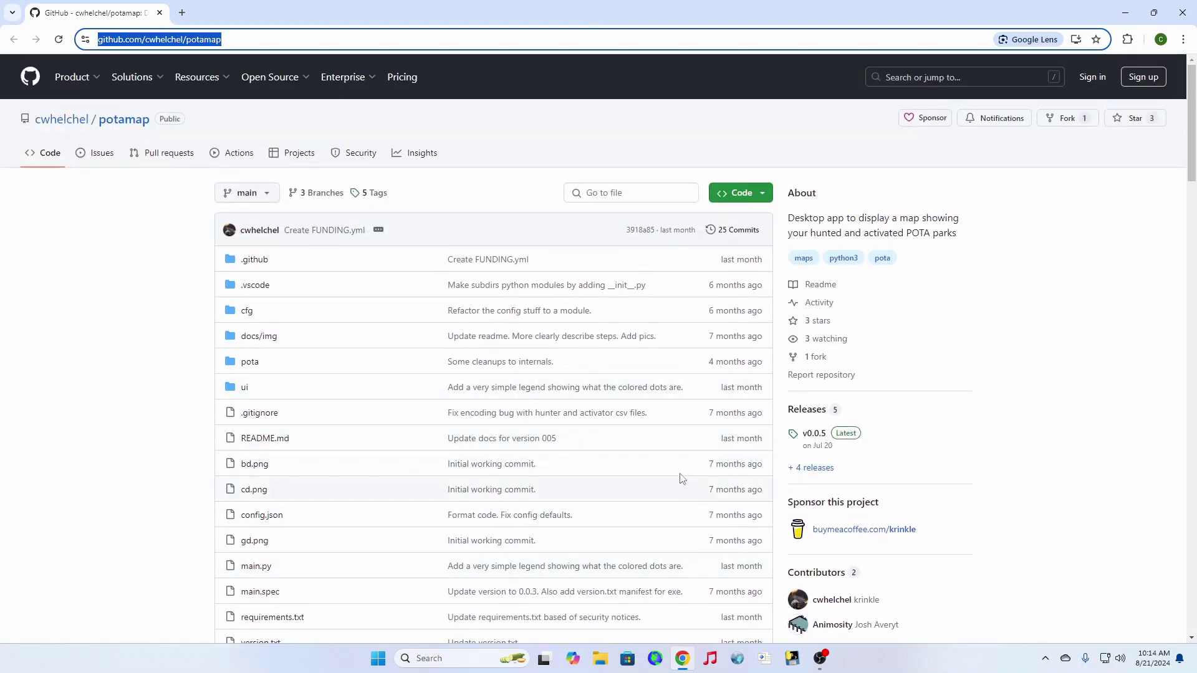
# Open the v0.0.5 release and download the 16.9 MB potamap_0.0.5.zip asset.
pyautogui.click(847, 438)
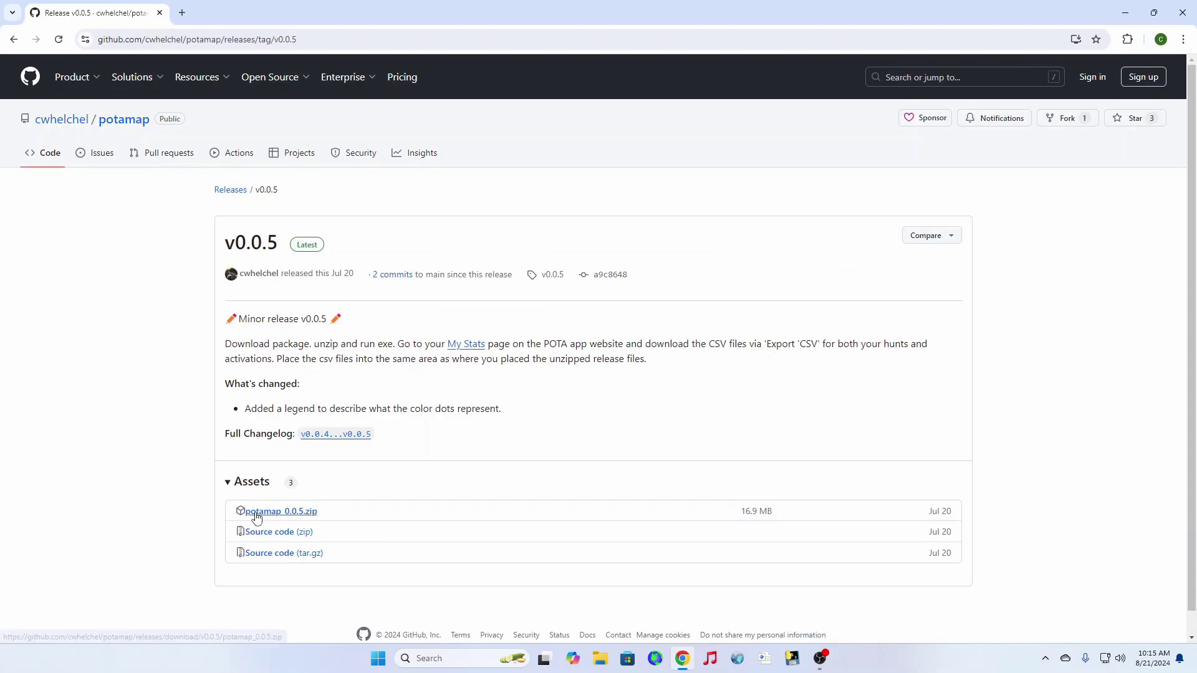
pyautogui.click(279, 517)
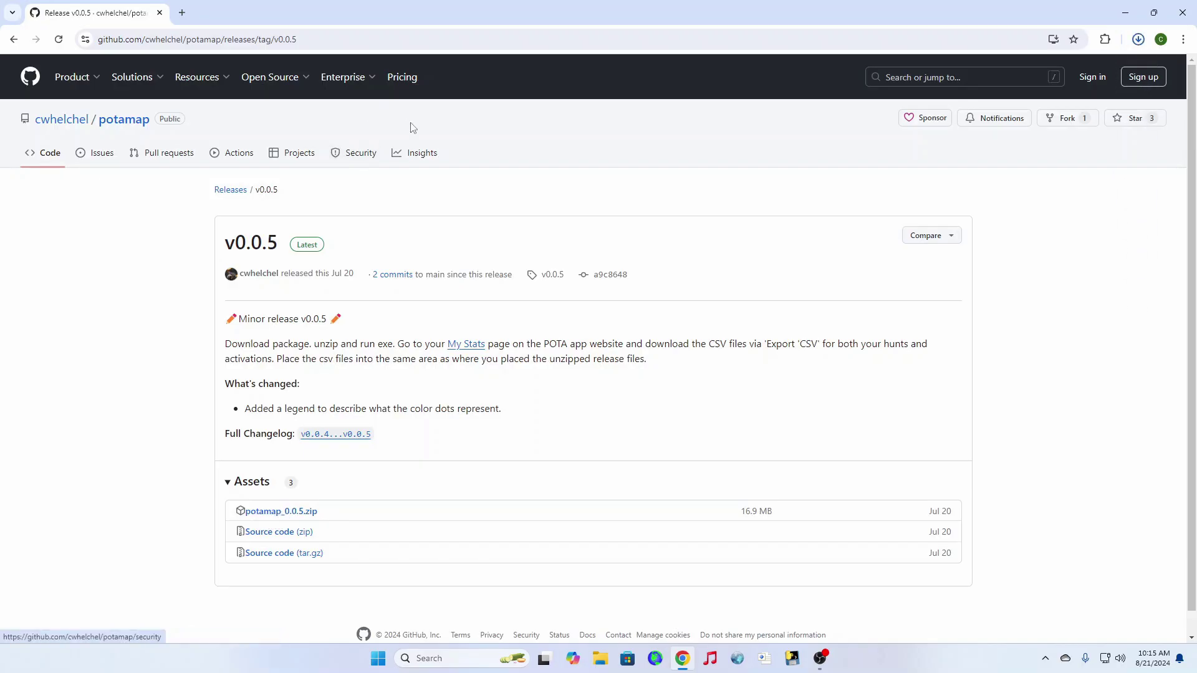
# Check File Explorer's Downloads folder and Chrome's recent downloads for potamap_0.0.5.zip.
pyautogui.click(598, 662)
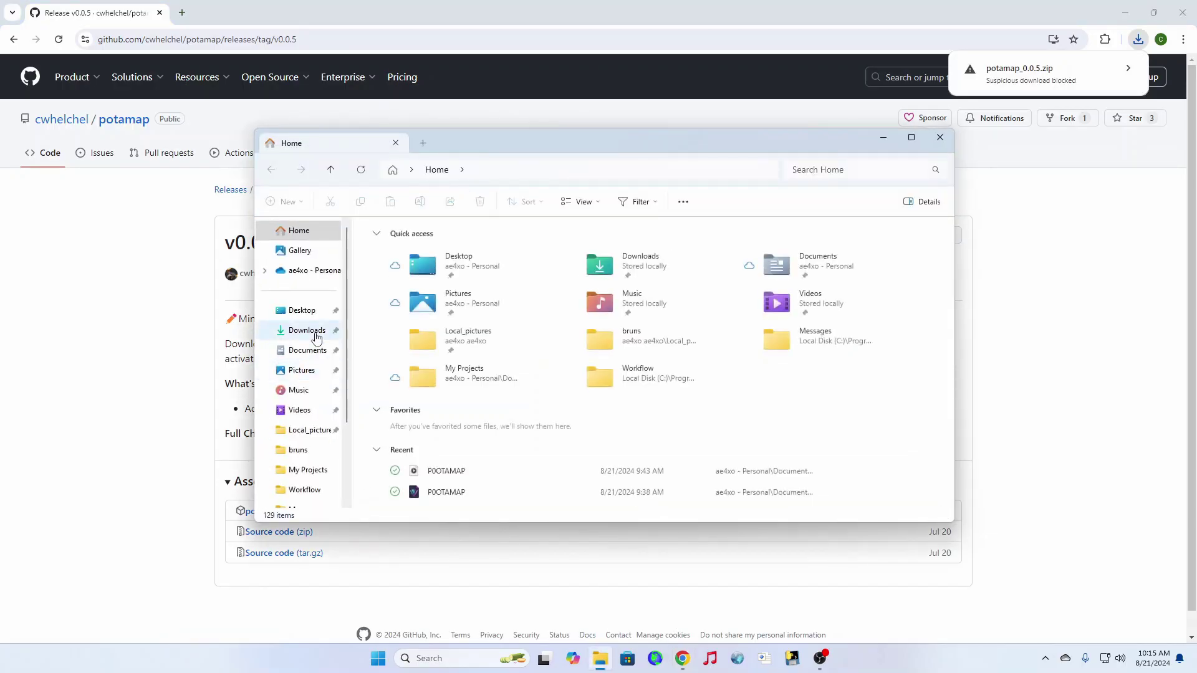
pyautogui.click(305, 330)
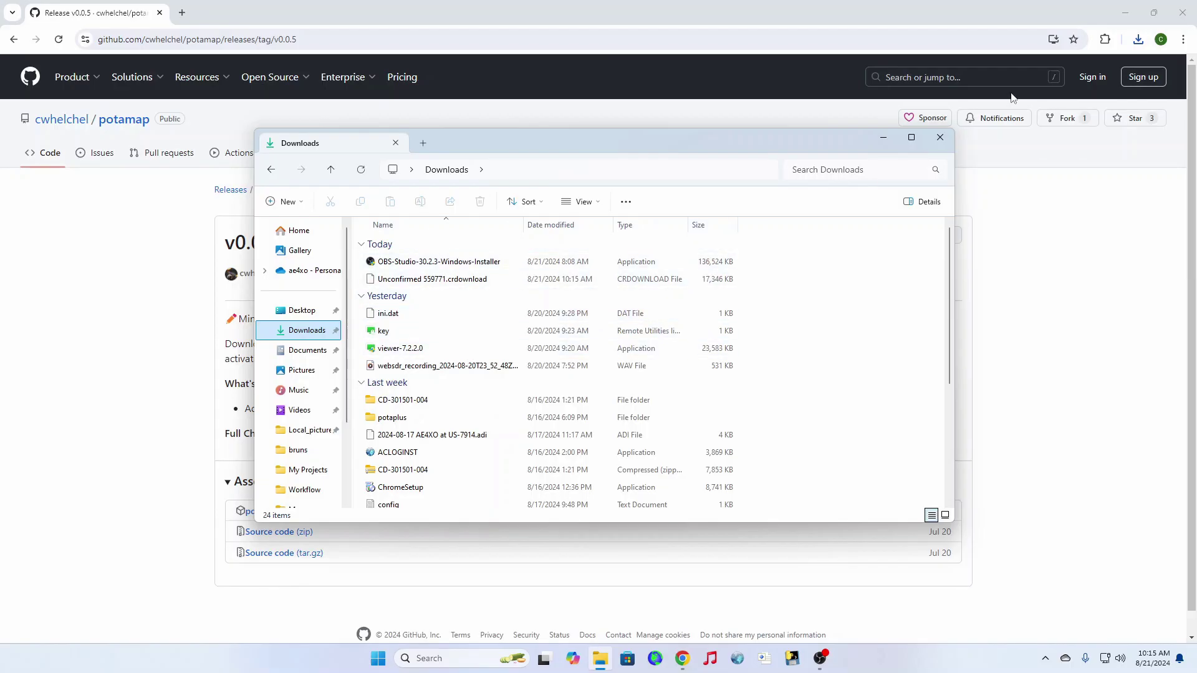
pyautogui.click(1137, 40)
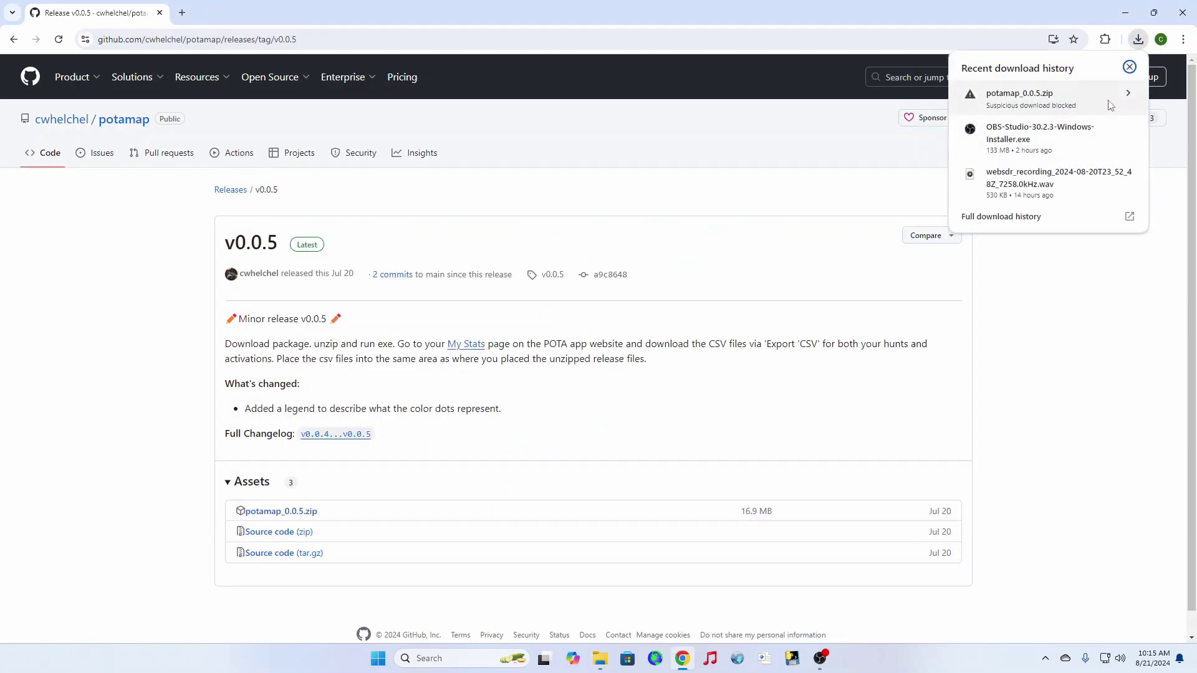
# Keep the blocked potamap_0.0.5.zip with Download suspicious file.
pyautogui.click(1128, 97)
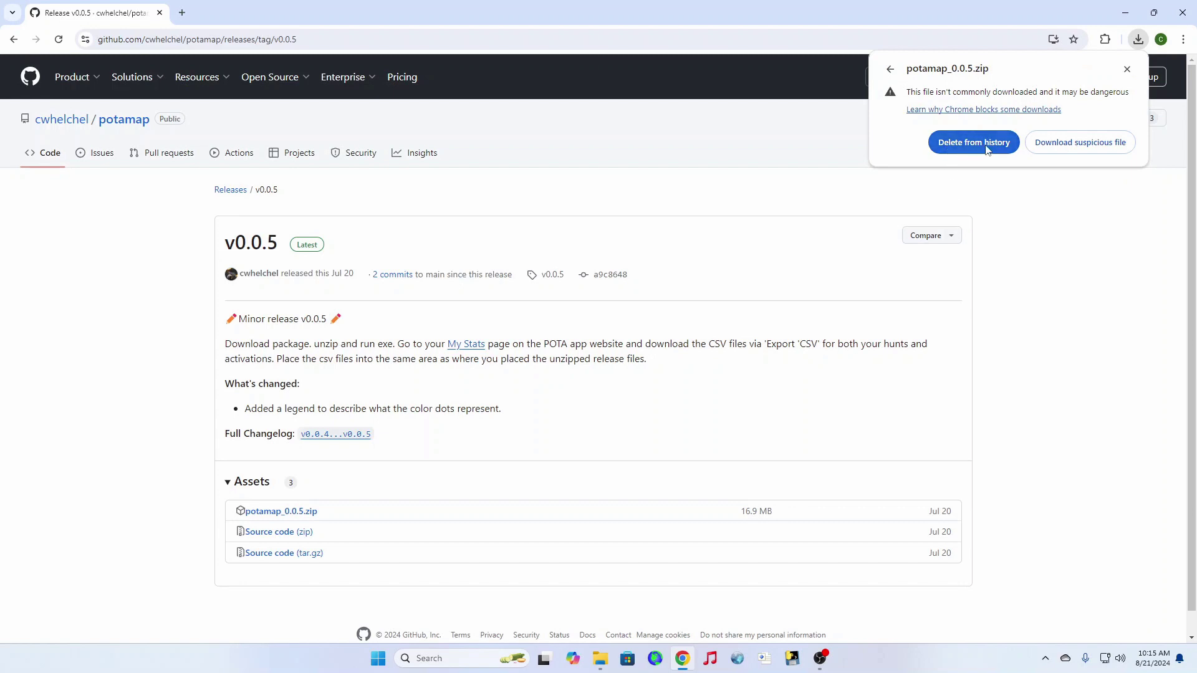
pyautogui.click(1070, 145)
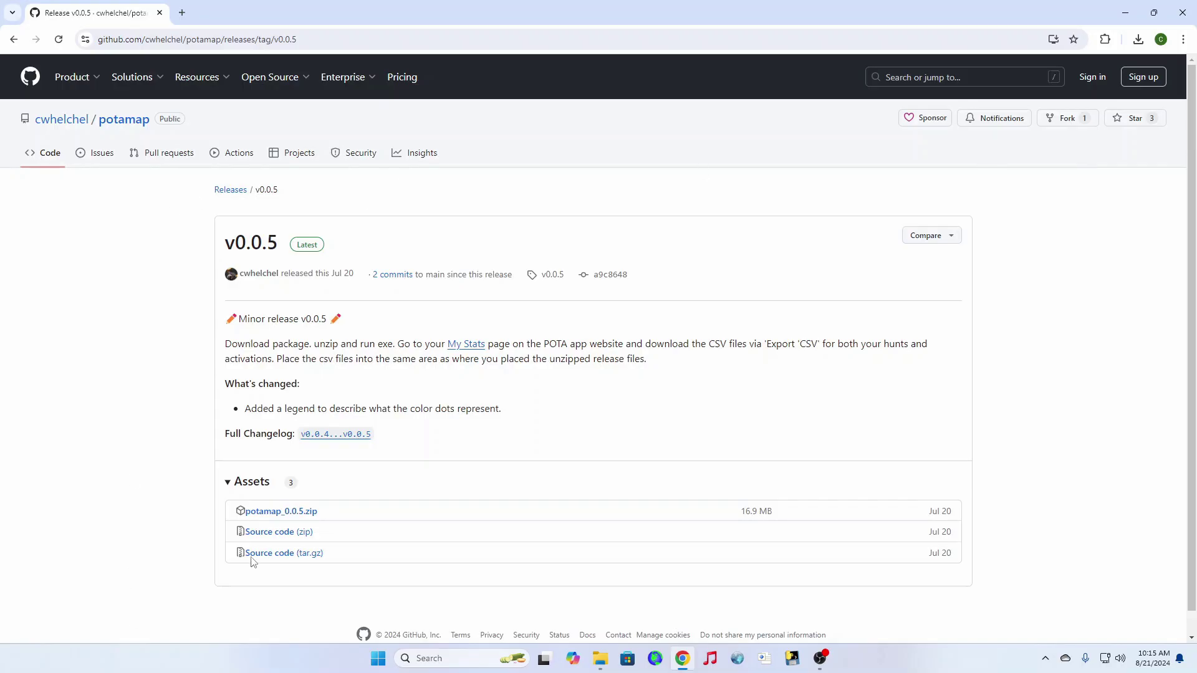
# Extract potamap_0.0.5.zip with Extract All into a potamap_0.0.5 folder.
pyautogui.click(600, 658)
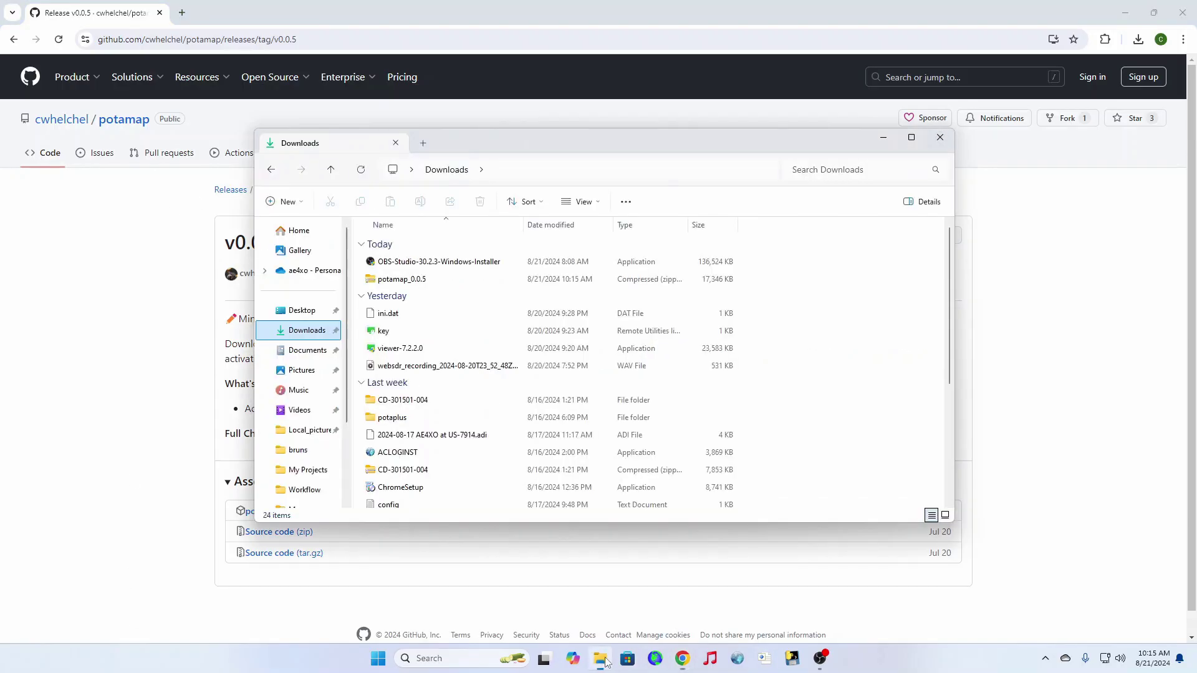
pyautogui.click(423, 282)
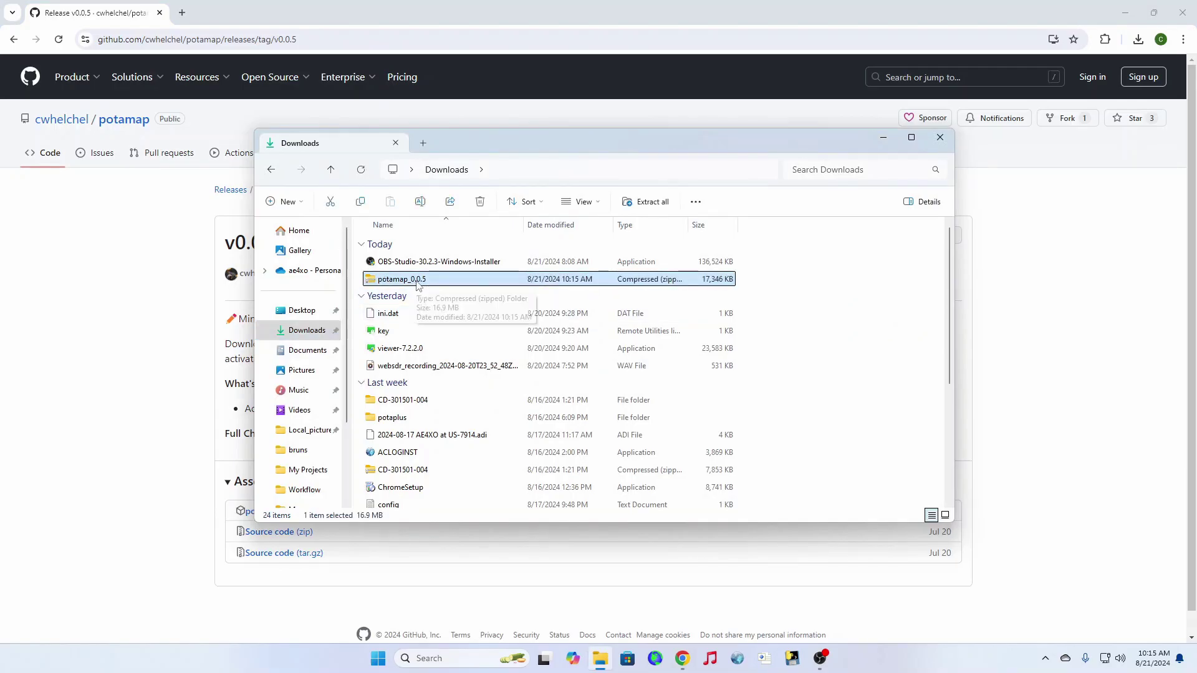
pyautogui.rightClick(420, 283)
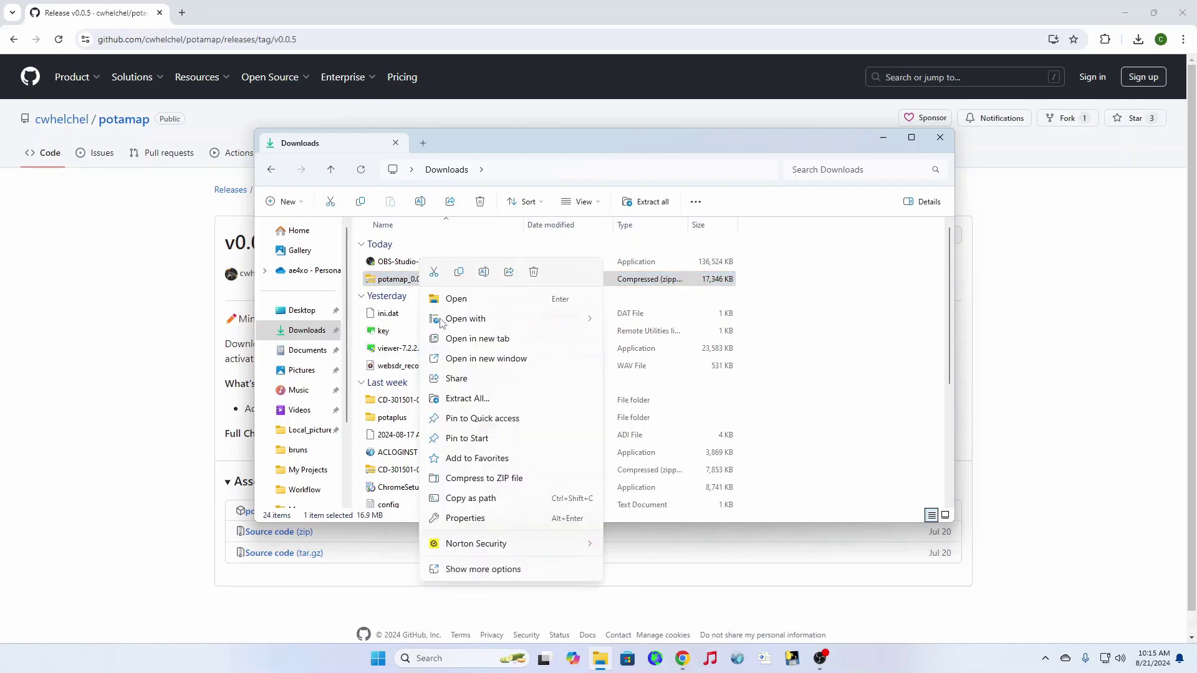
pyautogui.click(467, 398)
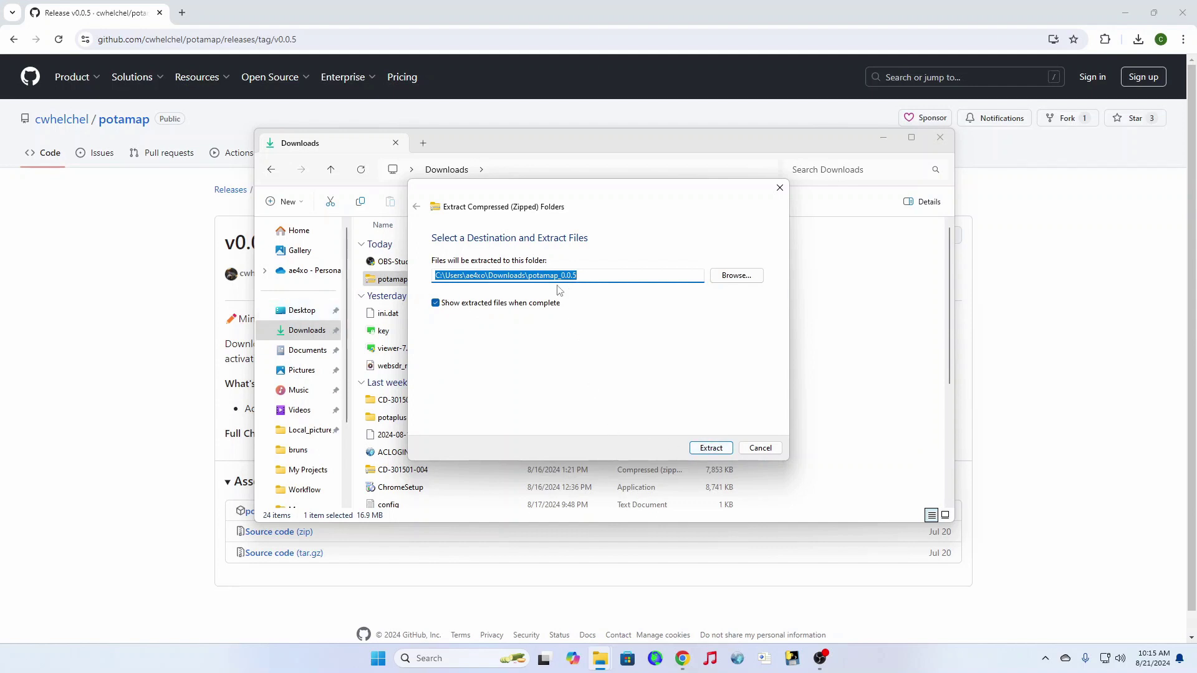
pyautogui.click(707, 445)
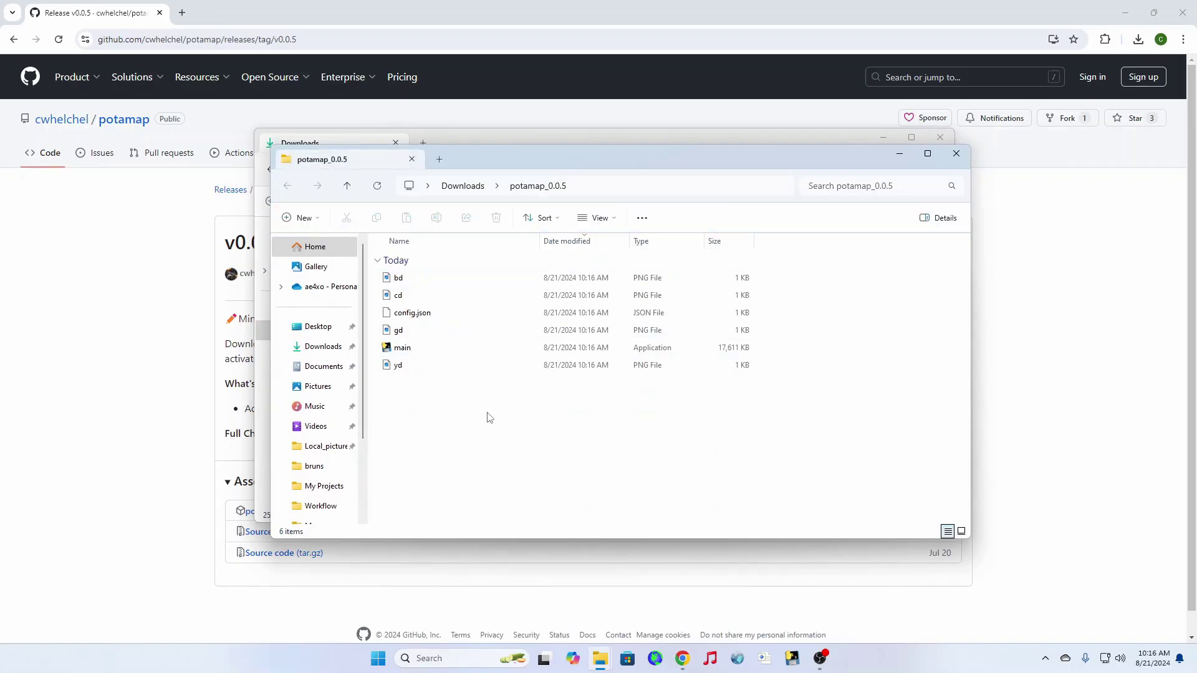
# Close the Downloads window and bring Chrome back to the front.
pyautogui.moveTo(549, 157); pyautogui.dragTo(594, 154)
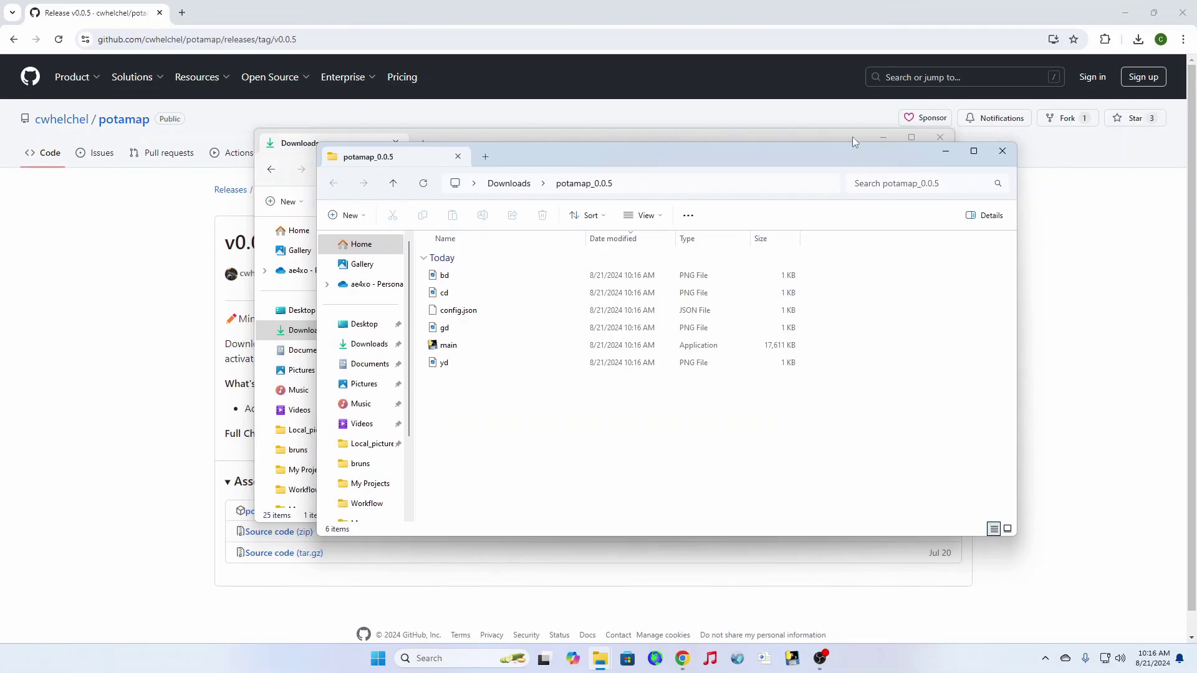
pyautogui.click(936, 141)
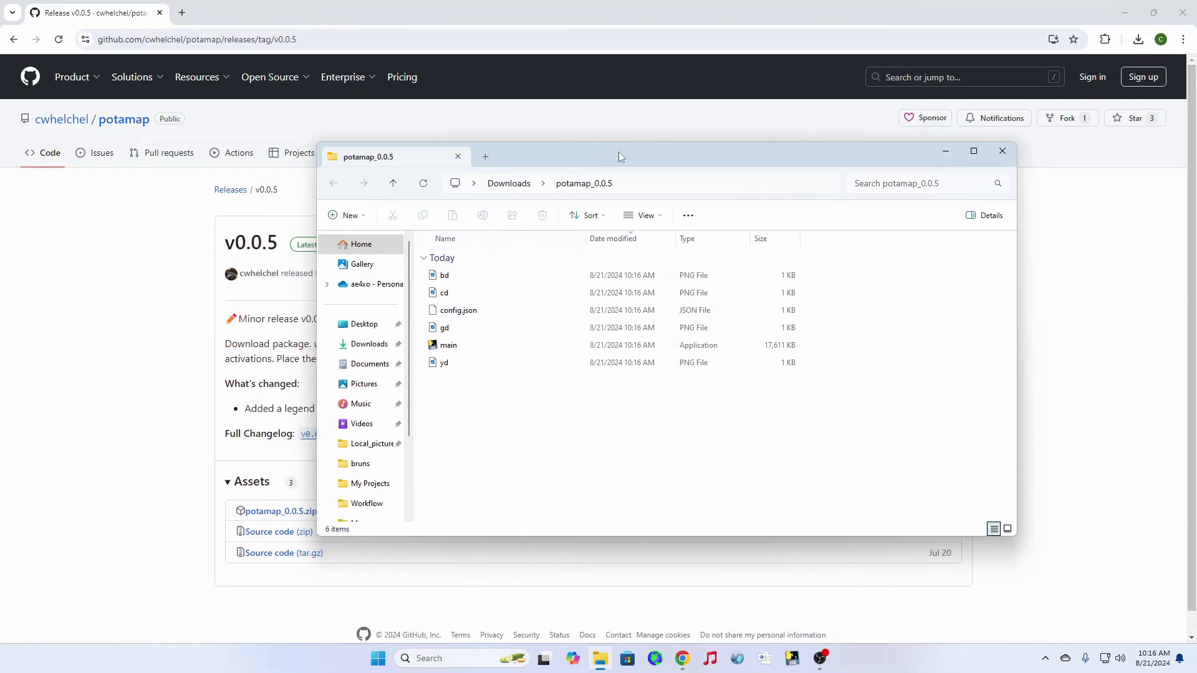
pyautogui.click(101, 378)
# Return to the potamap README's Usage / My Stats section and open a new tab.
pyautogui.scroll(-1, 157, 375)
pyautogui.scroll(1, 193, 471)
pyautogui.click(14, 39)
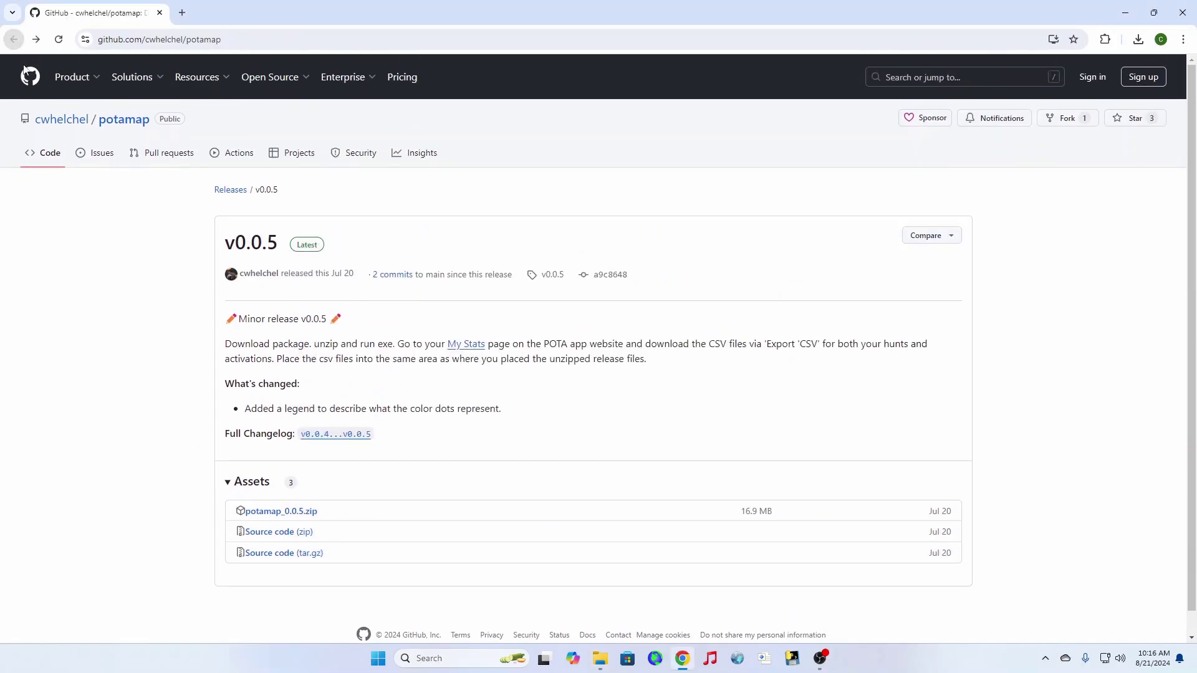
pyautogui.scroll(-20, 234, 485)
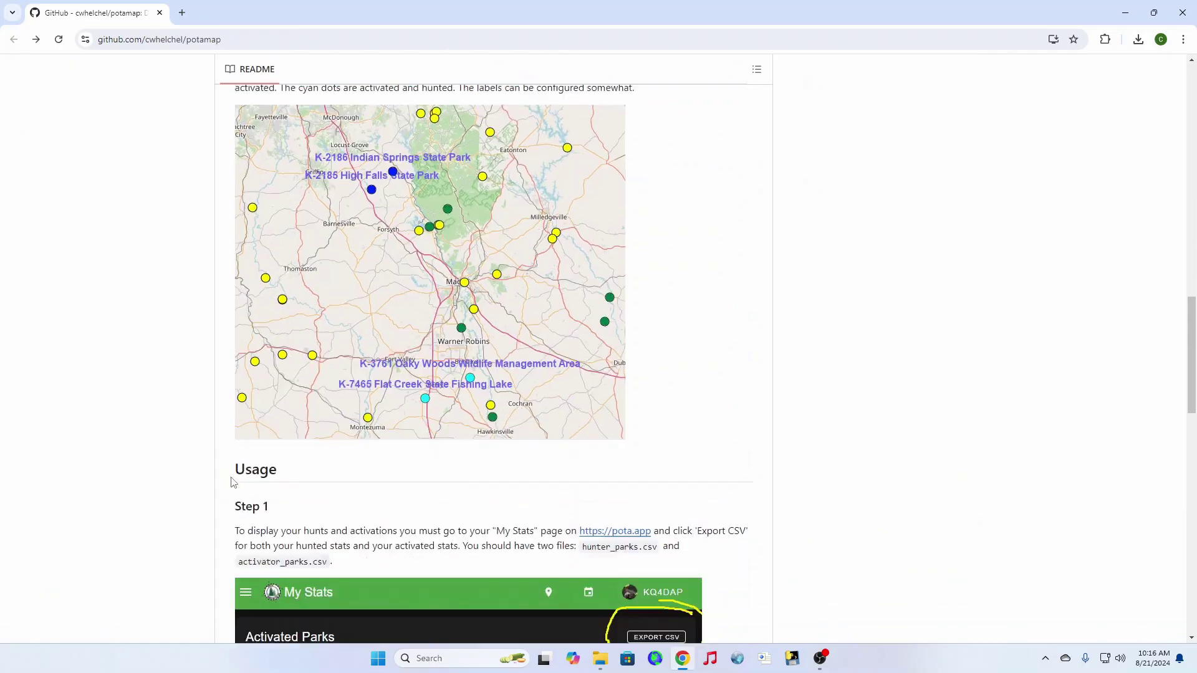
pyautogui.scroll(-4, 232, 482)
pyautogui.scroll(10, 237, 484)
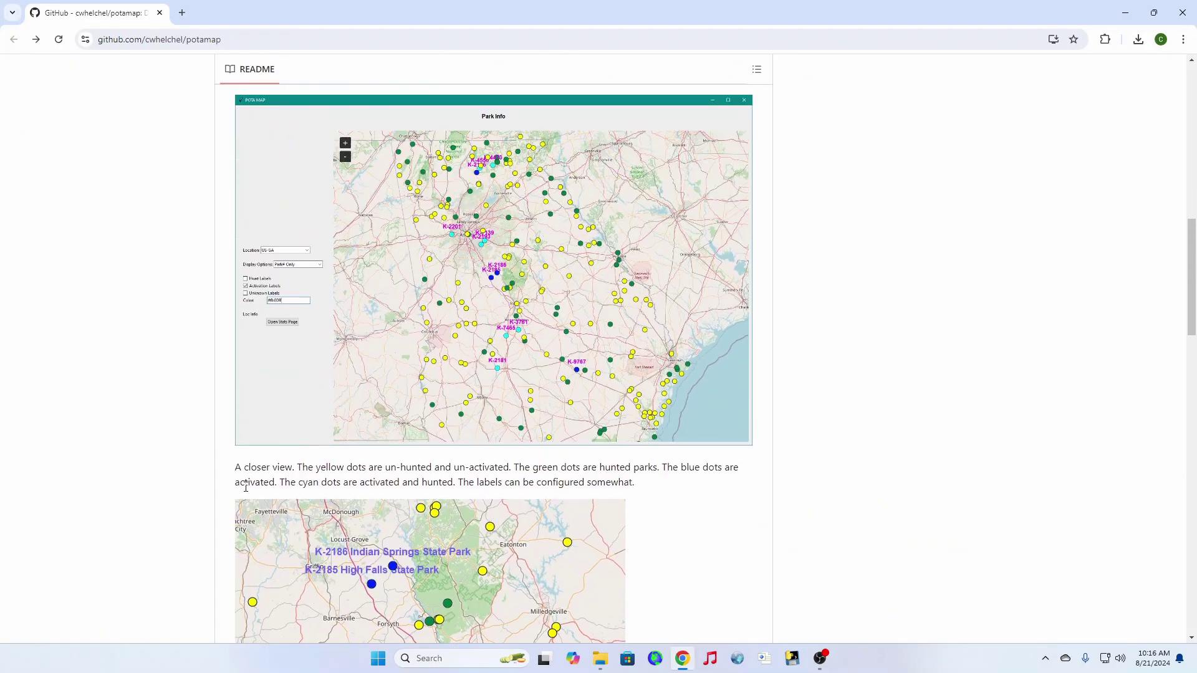
pyautogui.scroll(-12, 246, 488)
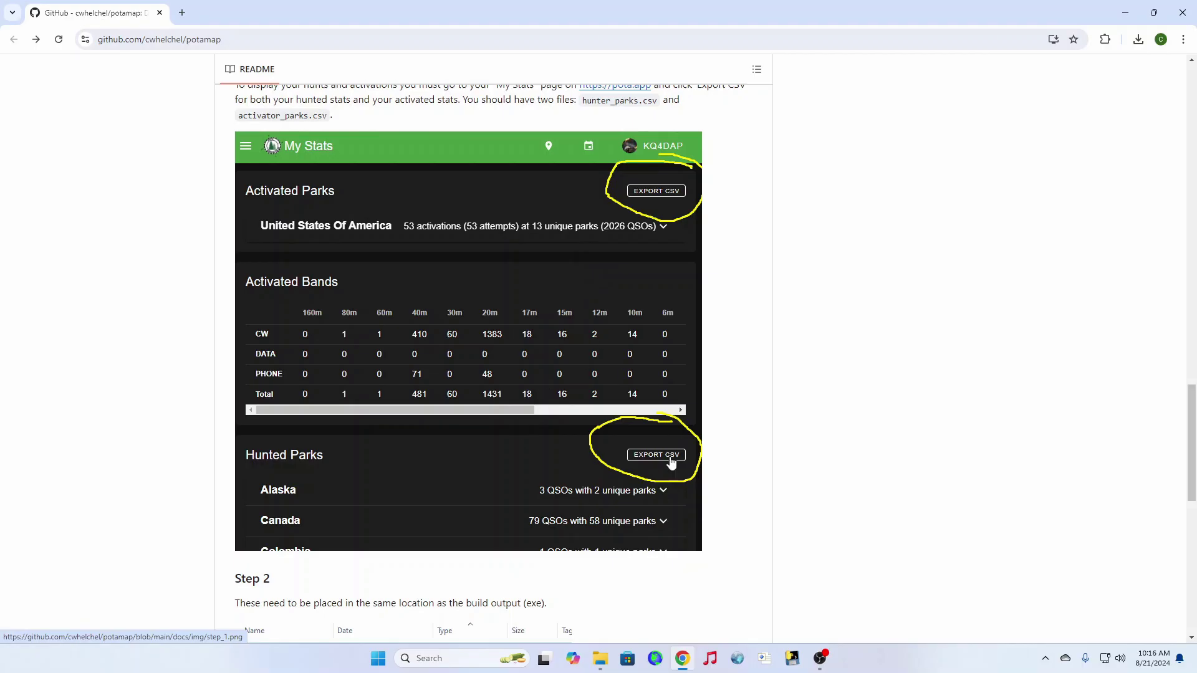
pyautogui.click(182, 13)
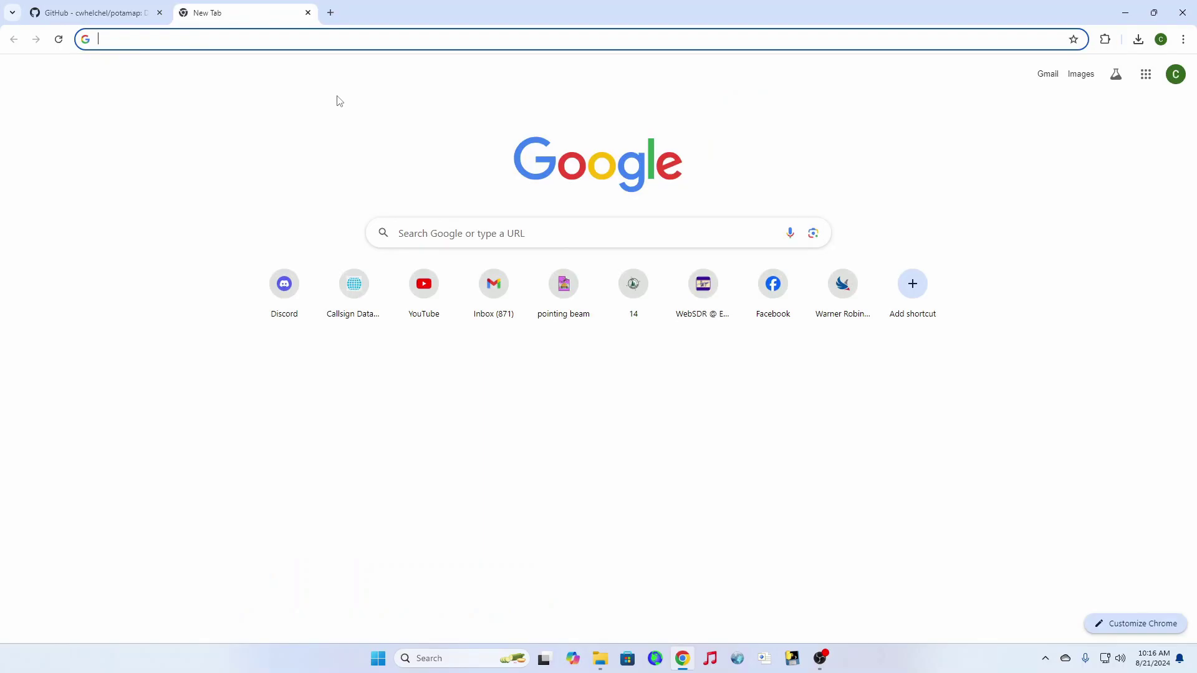
# Load pota.app and open My Stats from the account dropdown.
pyautogui.write('pota')
pyautogui.press('Return')
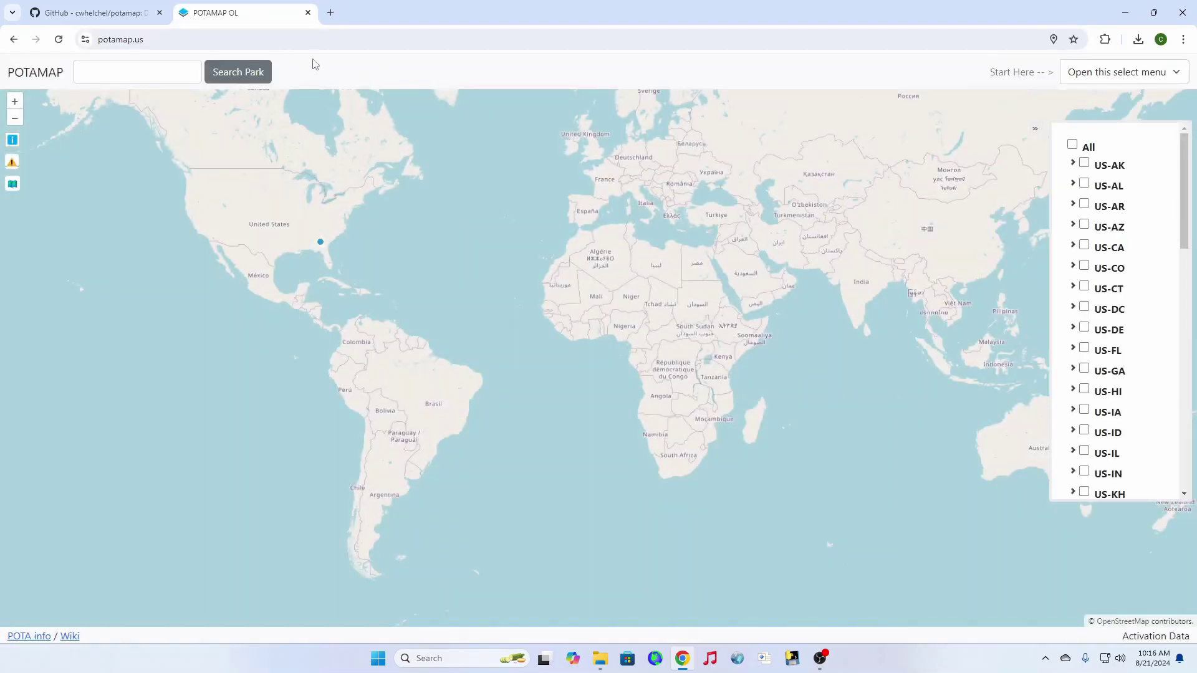
pyautogui.click(314, 43)
pyautogui.write('pota.app')
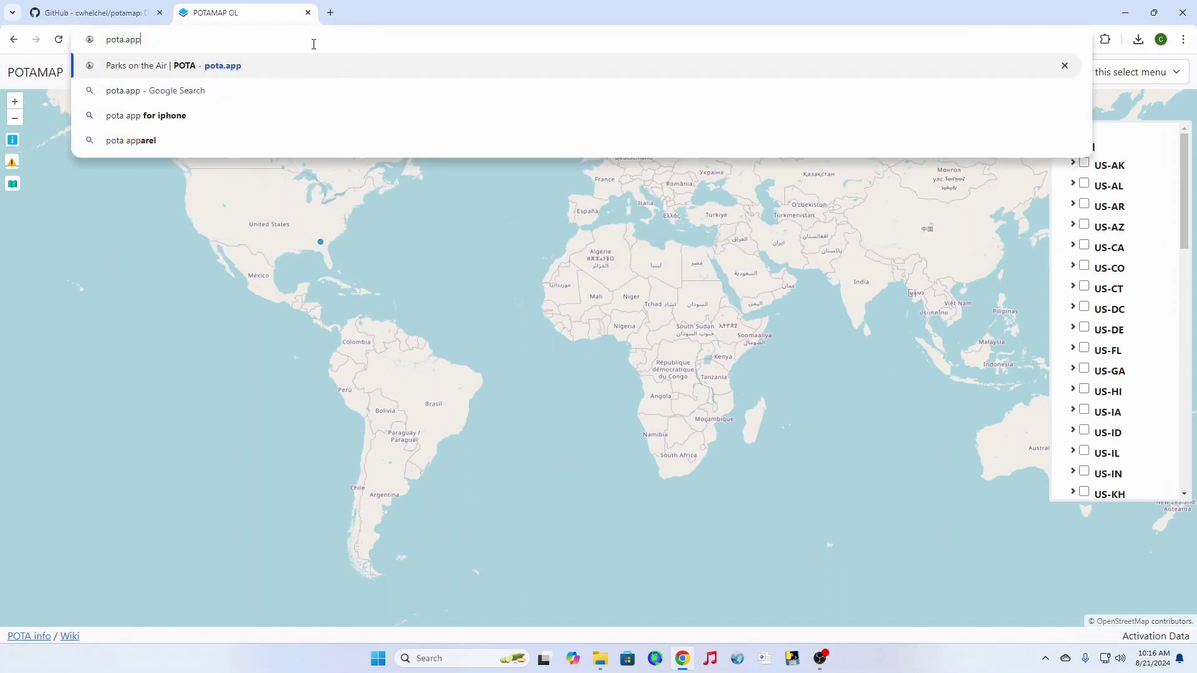
pyautogui.press('Return')
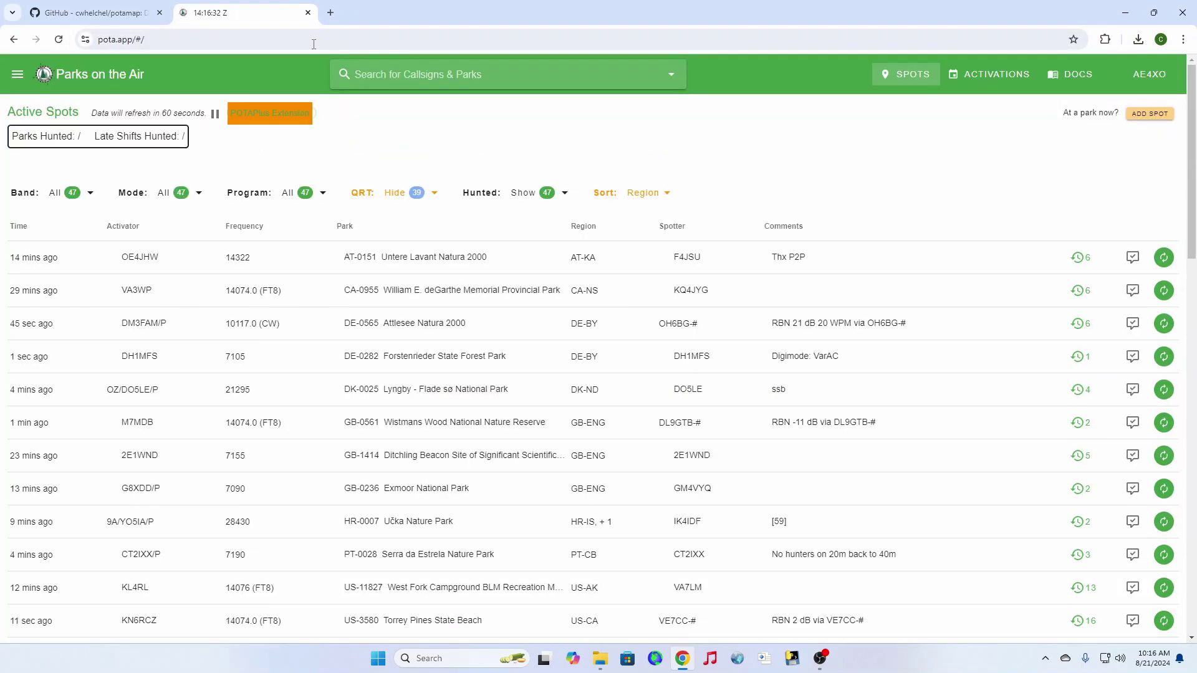
pyautogui.click(1141, 82)
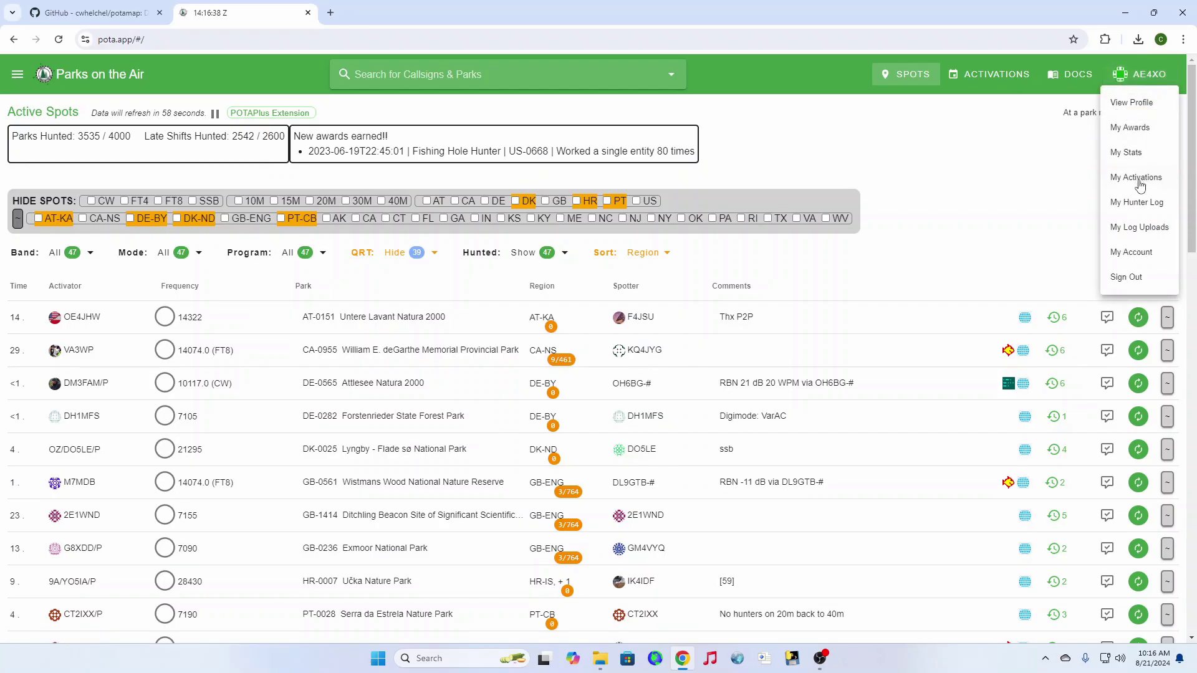
pyautogui.click(1131, 152)
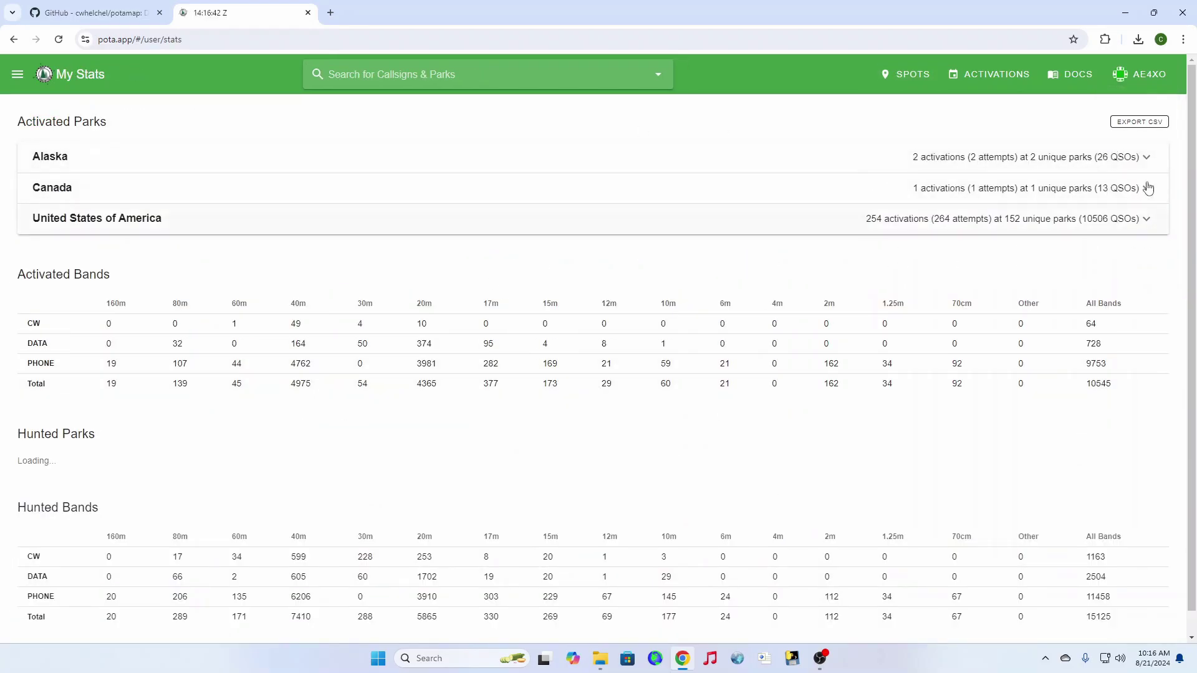
# Export Activated Parks as activator_parks.csv and minimise Chrome.
pyautogui.click(1135, 124)
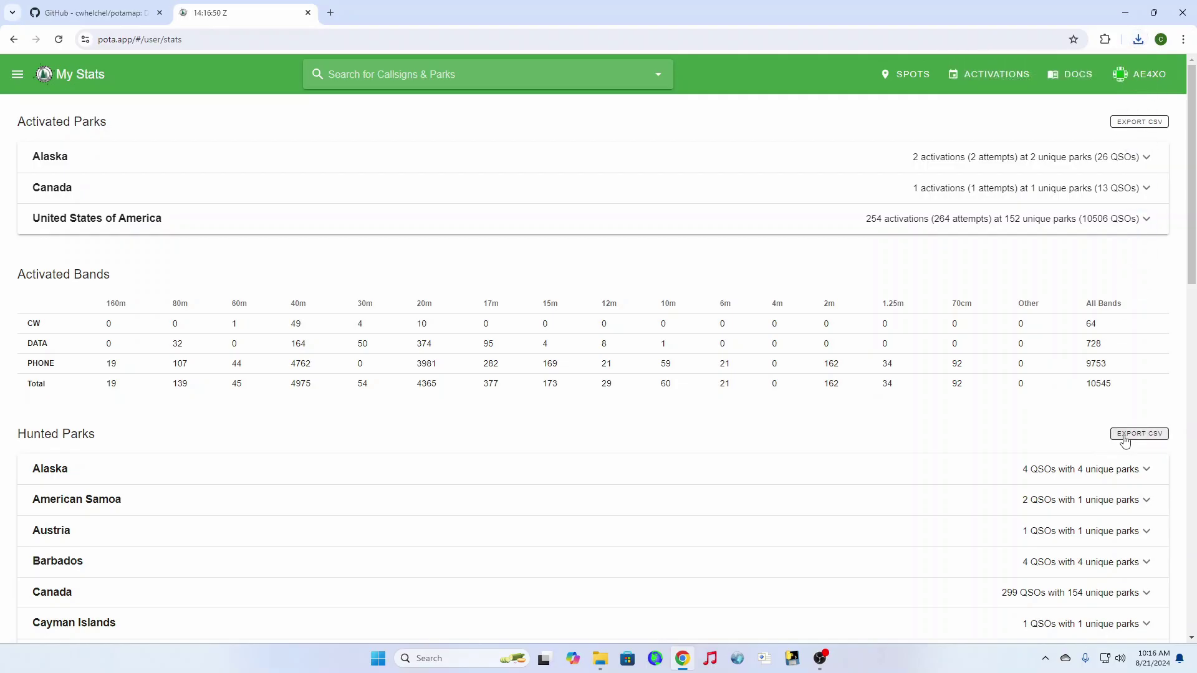
pyautogui.click(1125, 12)
# Copy activator_parks.csv and hunter_parks.csv from Downloads into the potamap_0.0.5 folder.
pyautogui.moveTo(555, 150); pyautogui.dragTo(591, 143)
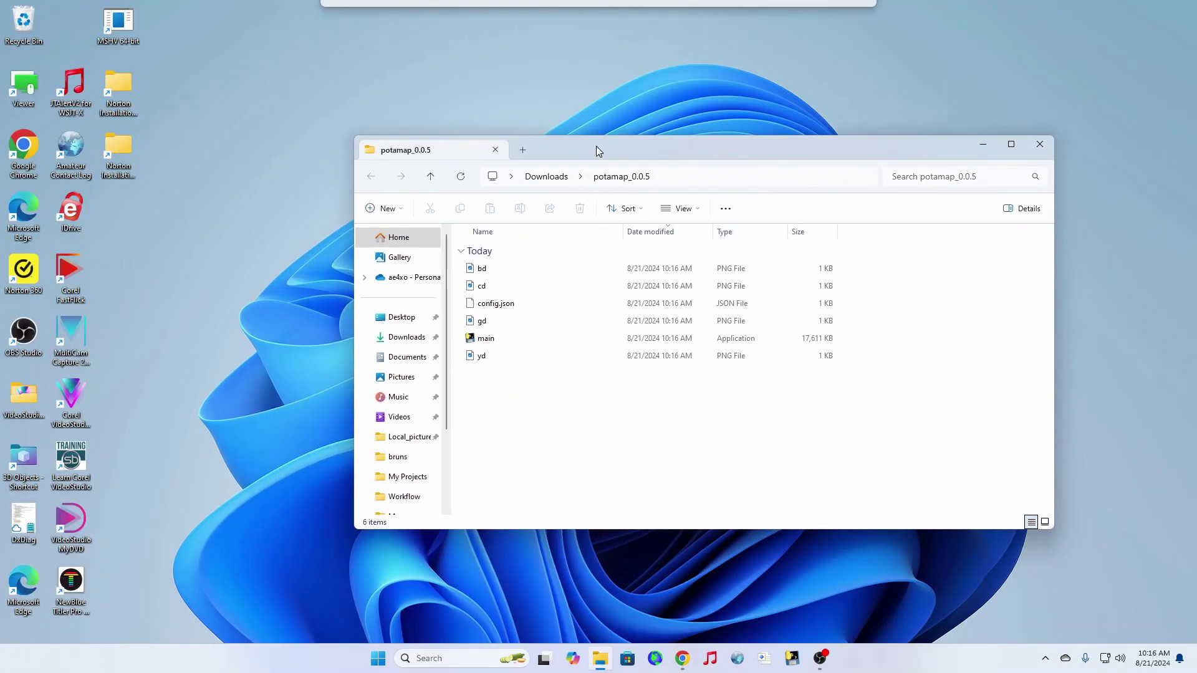
pyautogui.click(424, 339)
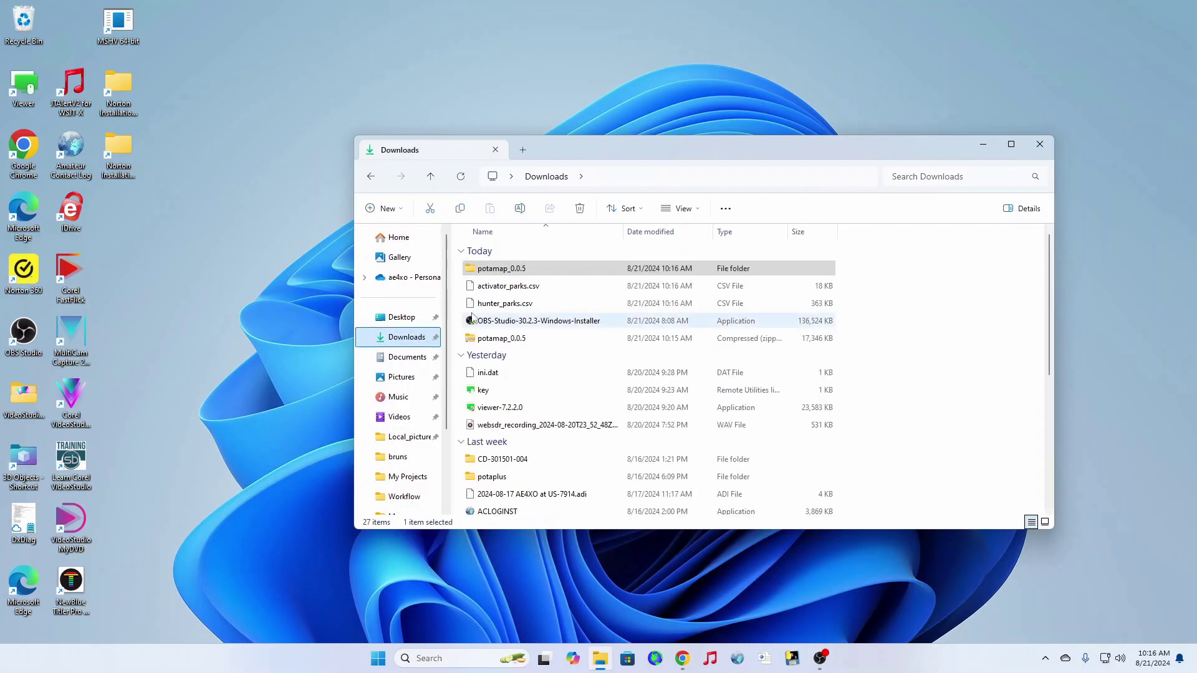
pyautogui.click(542, 291)
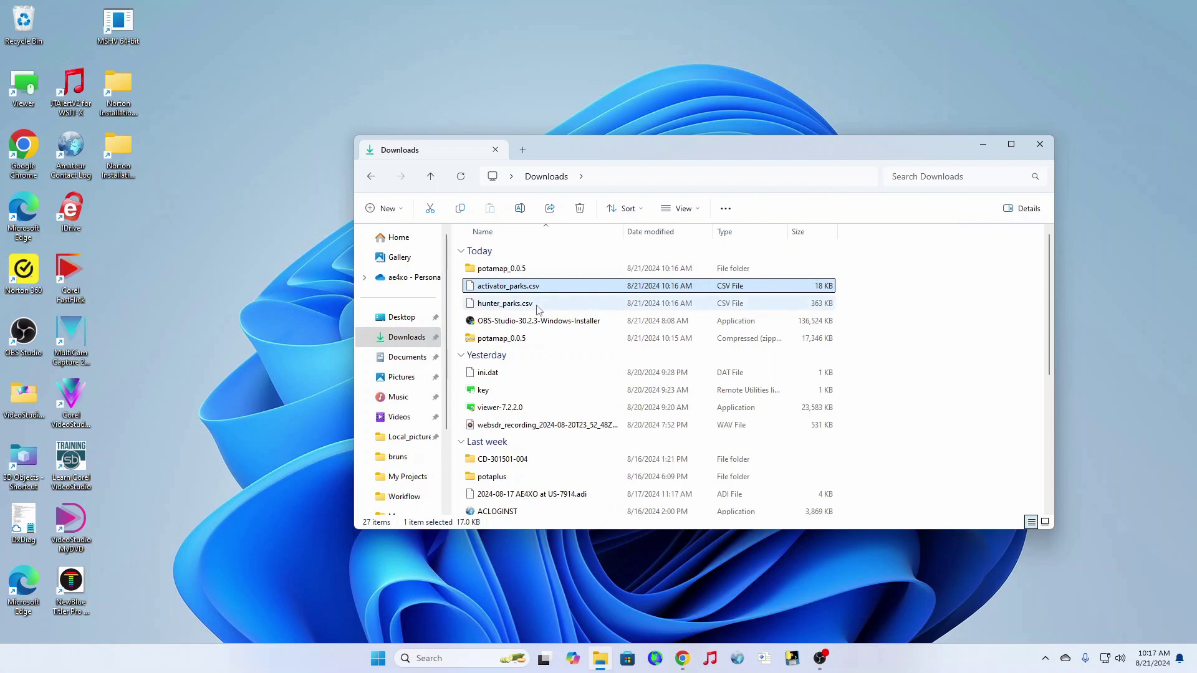
pyautogui.keyDown('ctrl'); pyautogui.click(537, 307); pyautogui.keyUp('ctrl')
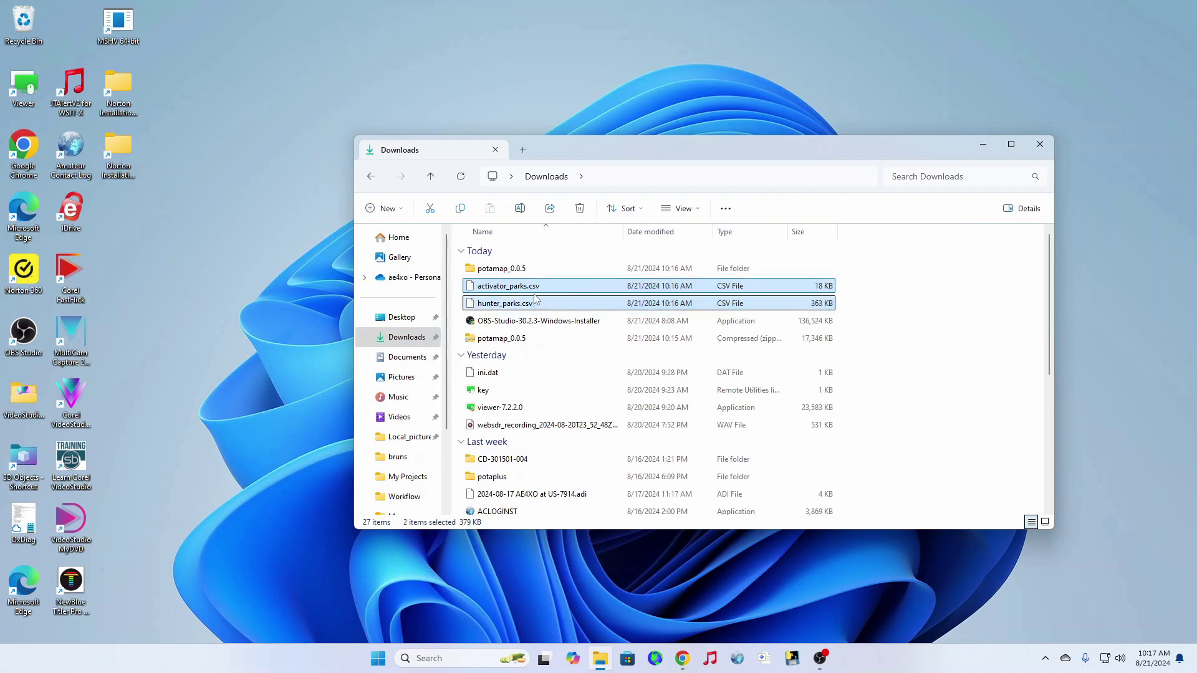
pyautogui.rightClick(535, 299)
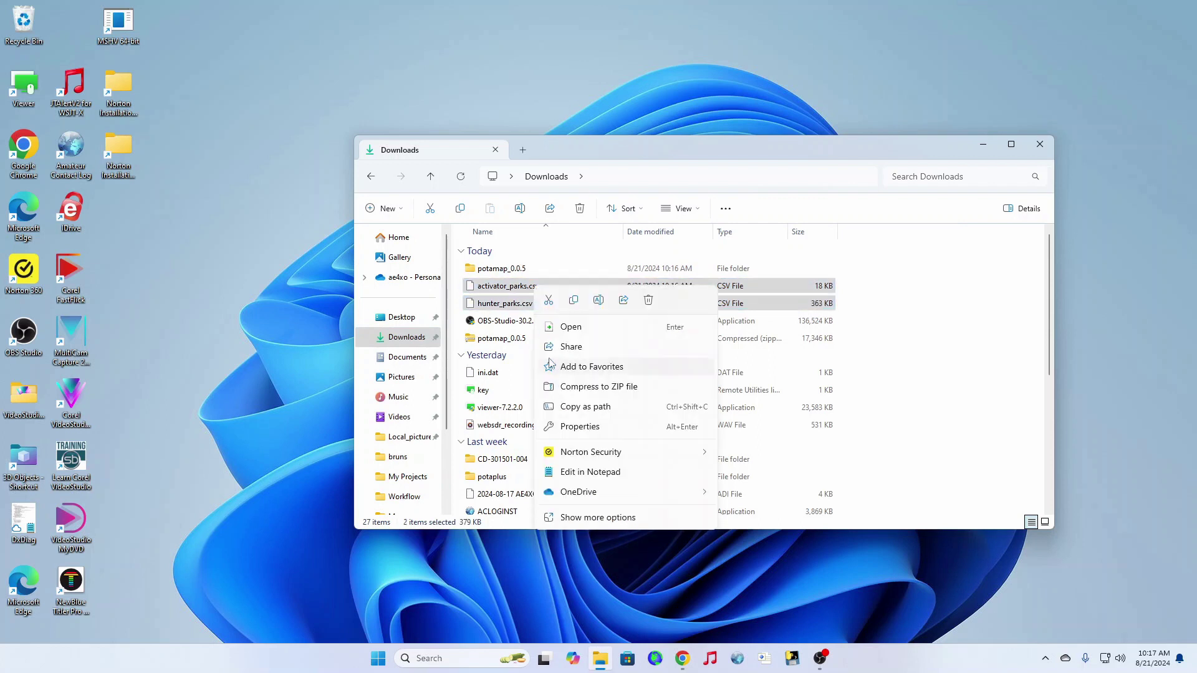
pyautogui.click(571, 517)
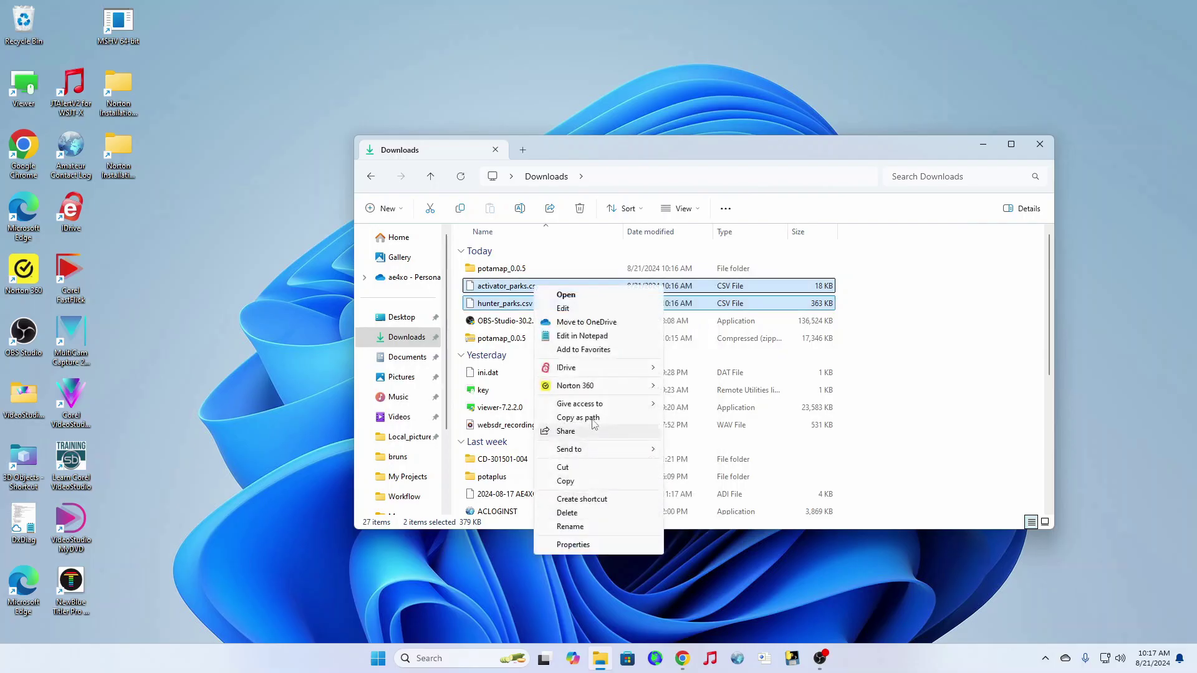
pyautogui.click(577, 483)
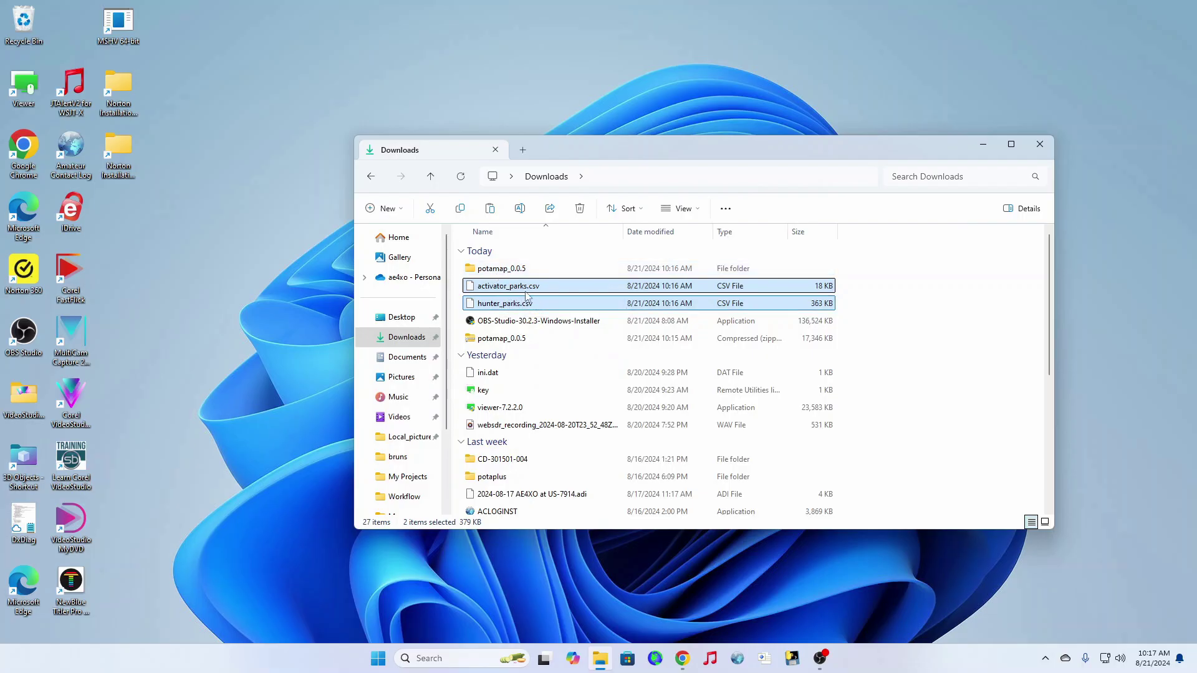
pyautogui.moveTo(529, 289); pyautogui.dragTo(523, 275)
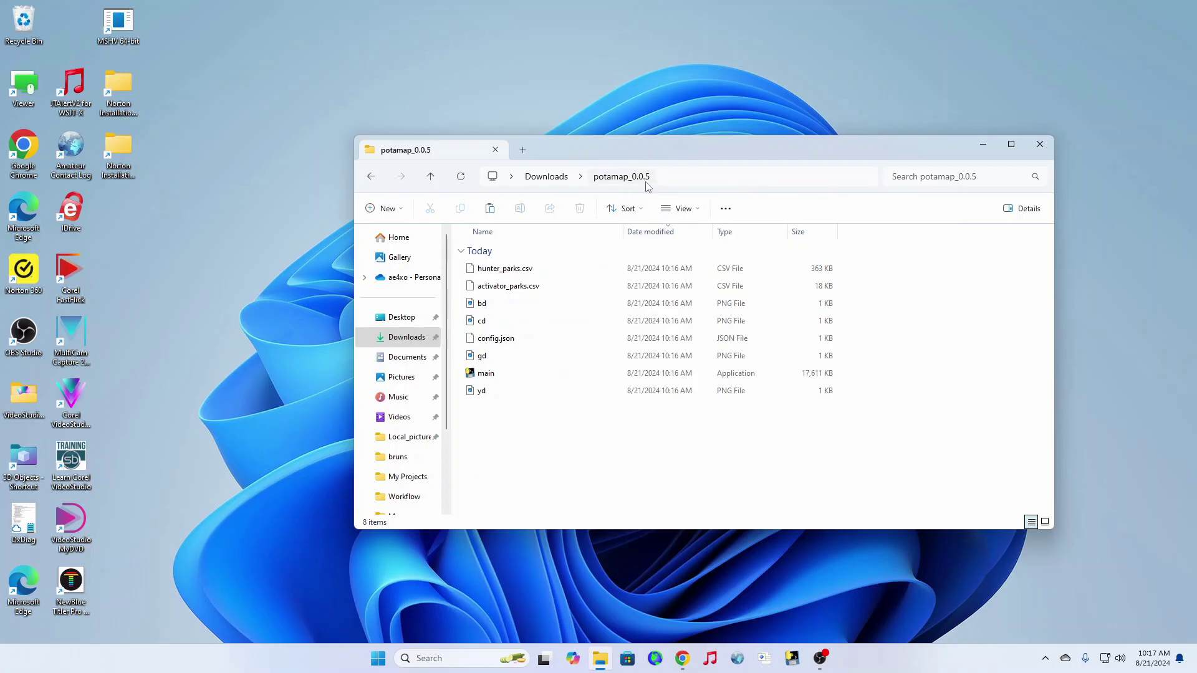
# Launch main past SmartScreen's Run anyway and Norton's Always Run Program.
pyautogui.doubleClick(486, 373)
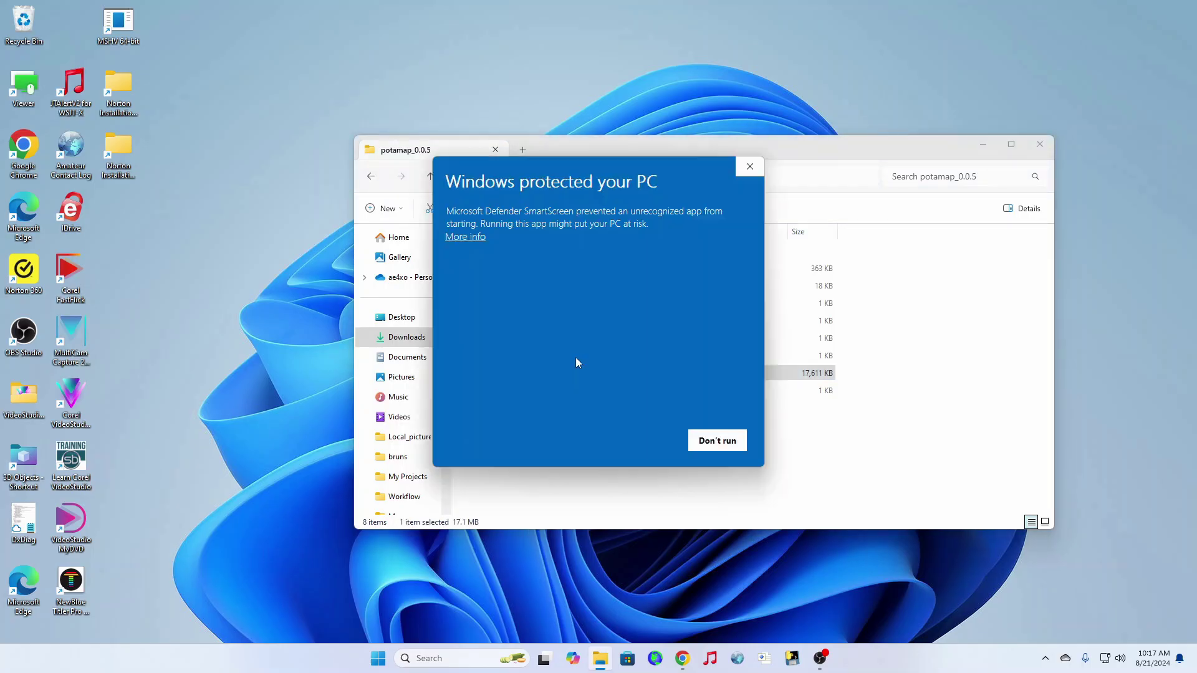
pyautogui.click(482, 239)
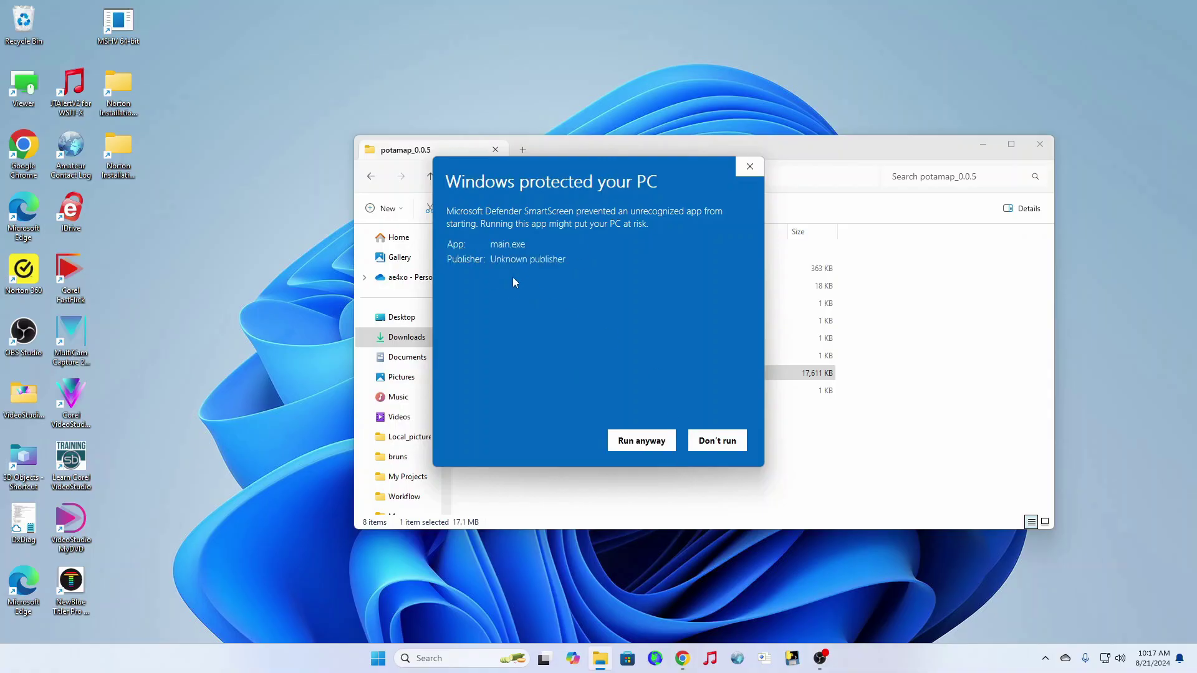
pyautogui.click(648, 441)
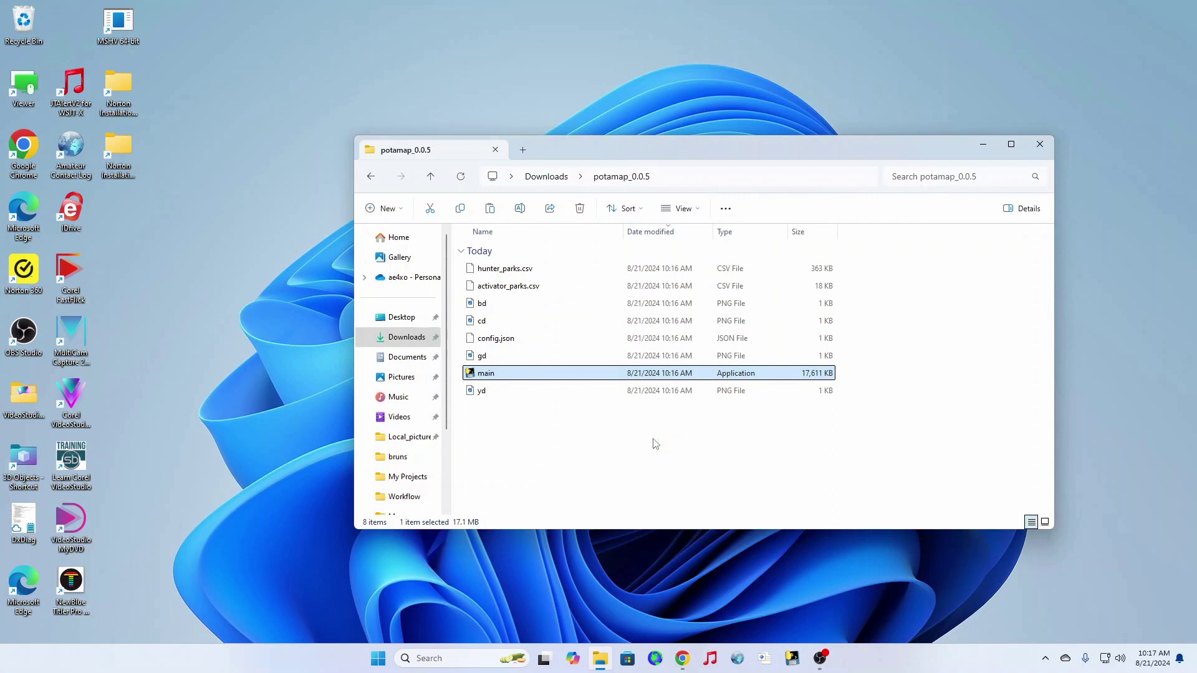
pyautogui.click(1085, 614)
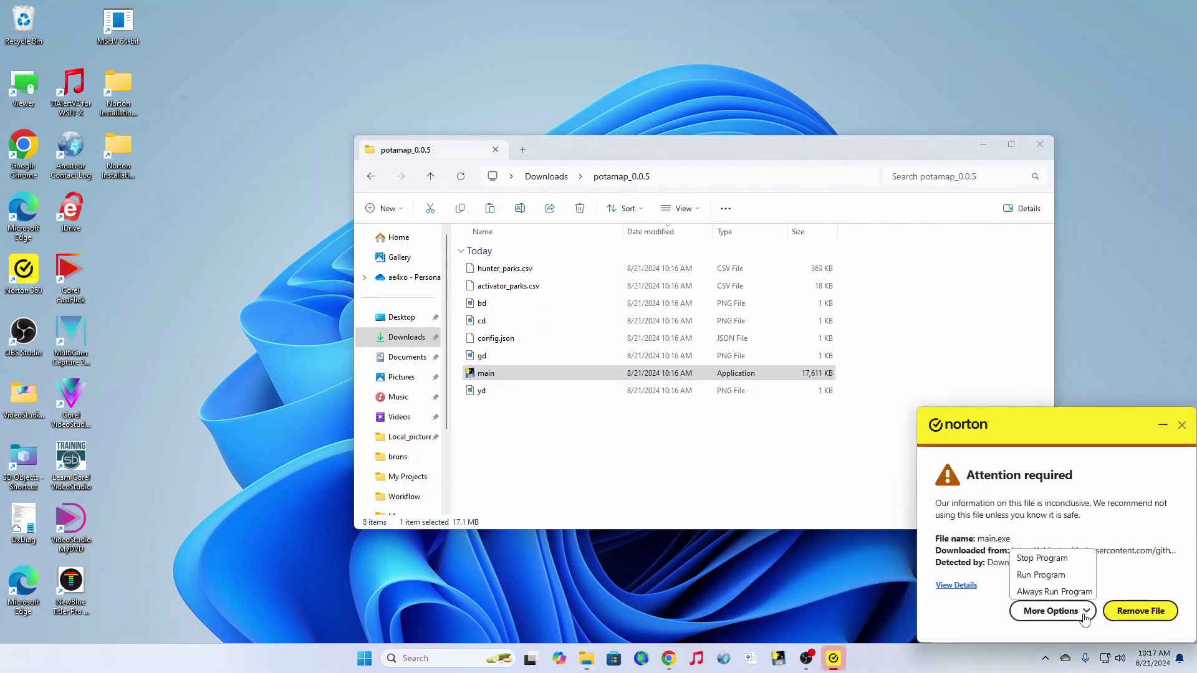
pyautogui.click(1060, 593)
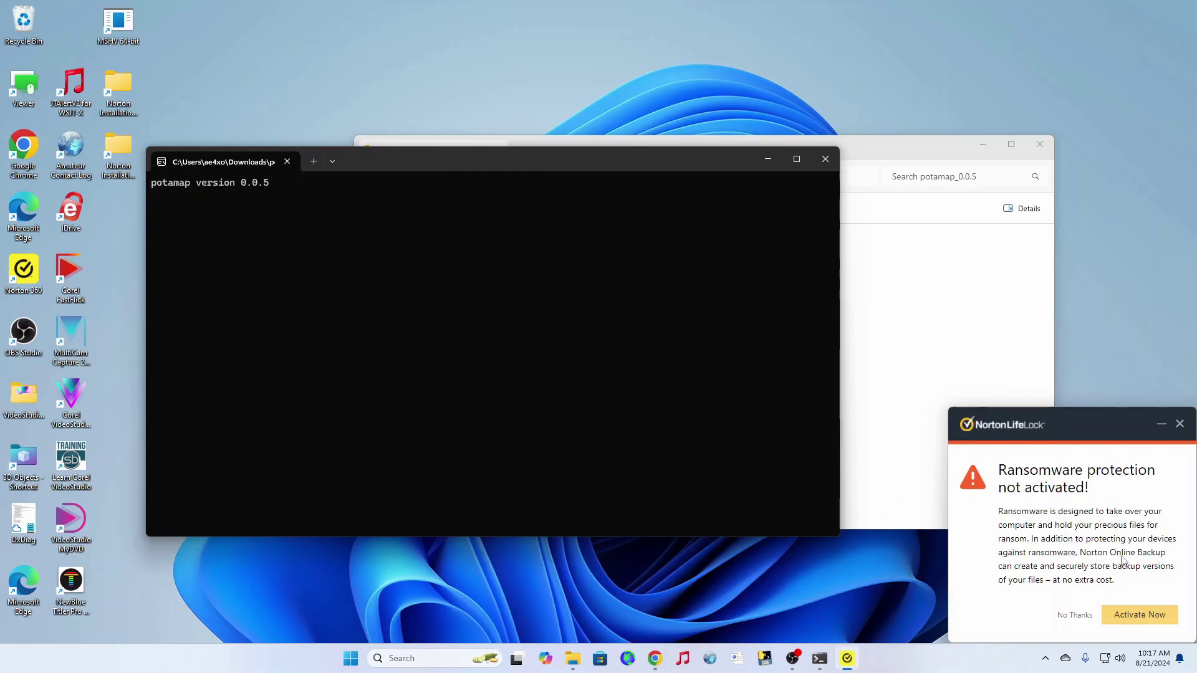
# Dismiss Norton's notice with No Thanks and zoom the map to Georgia's parks.
pyautogui.click(1075, 615)
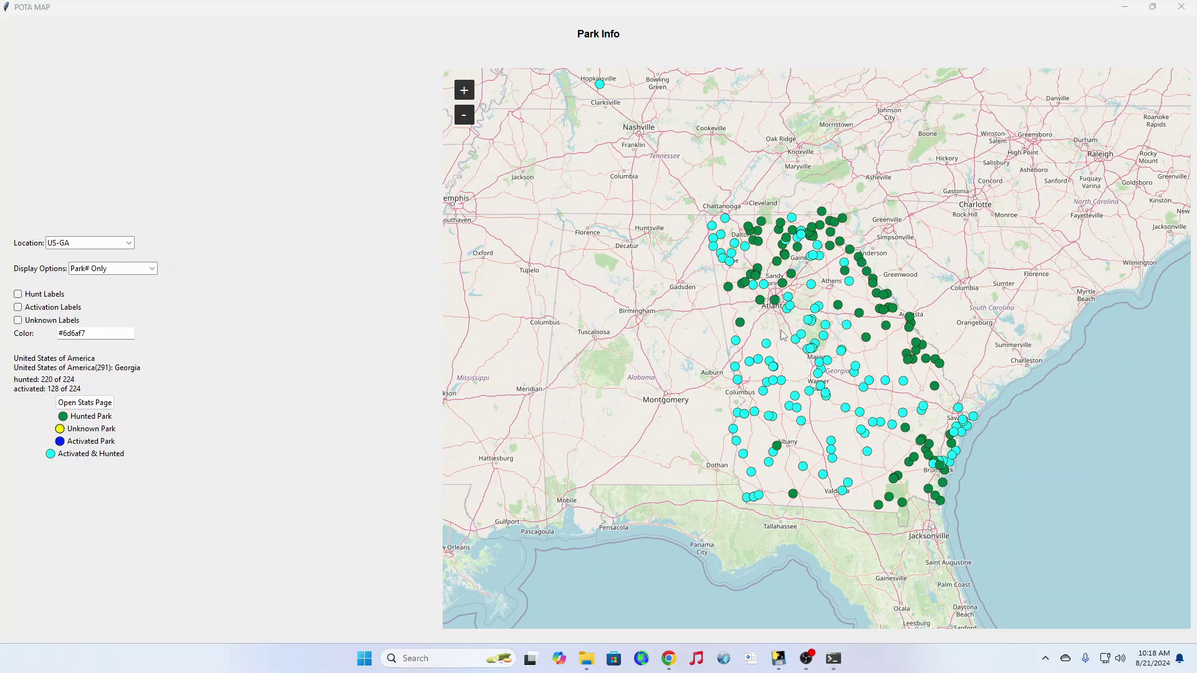
pyautogui.scroll(1, 784, 341)
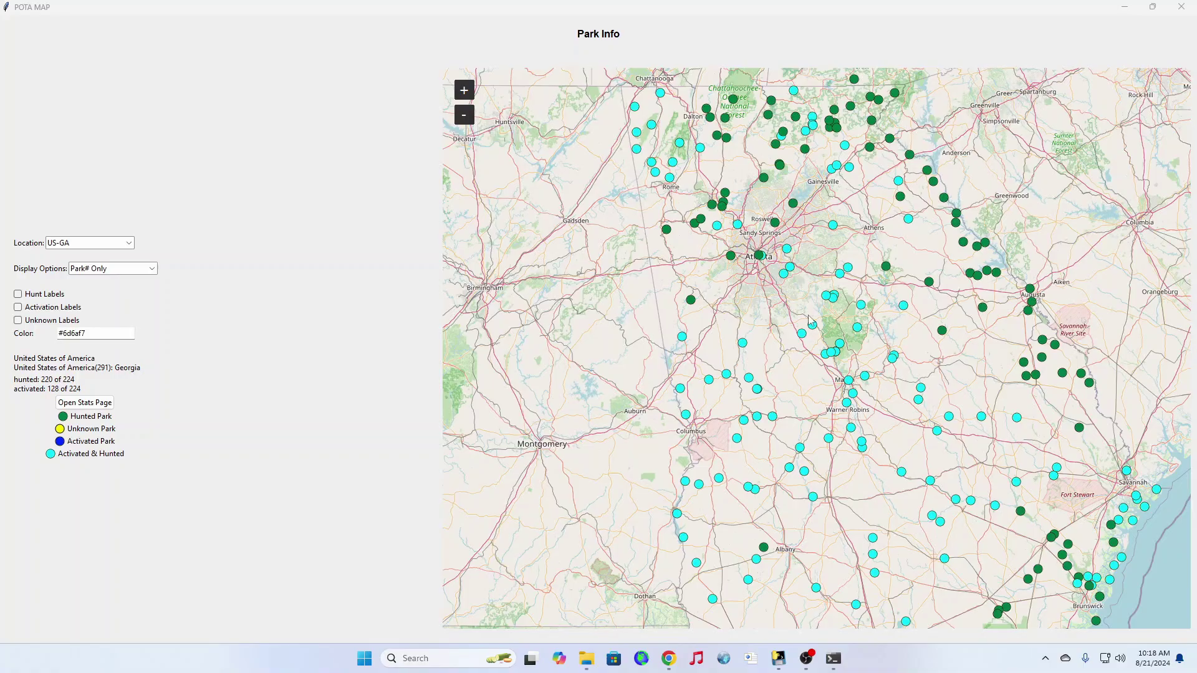
pyautogui.scroll(-1, 808, 317)
pyautogui.scroll(1, 867, 396)
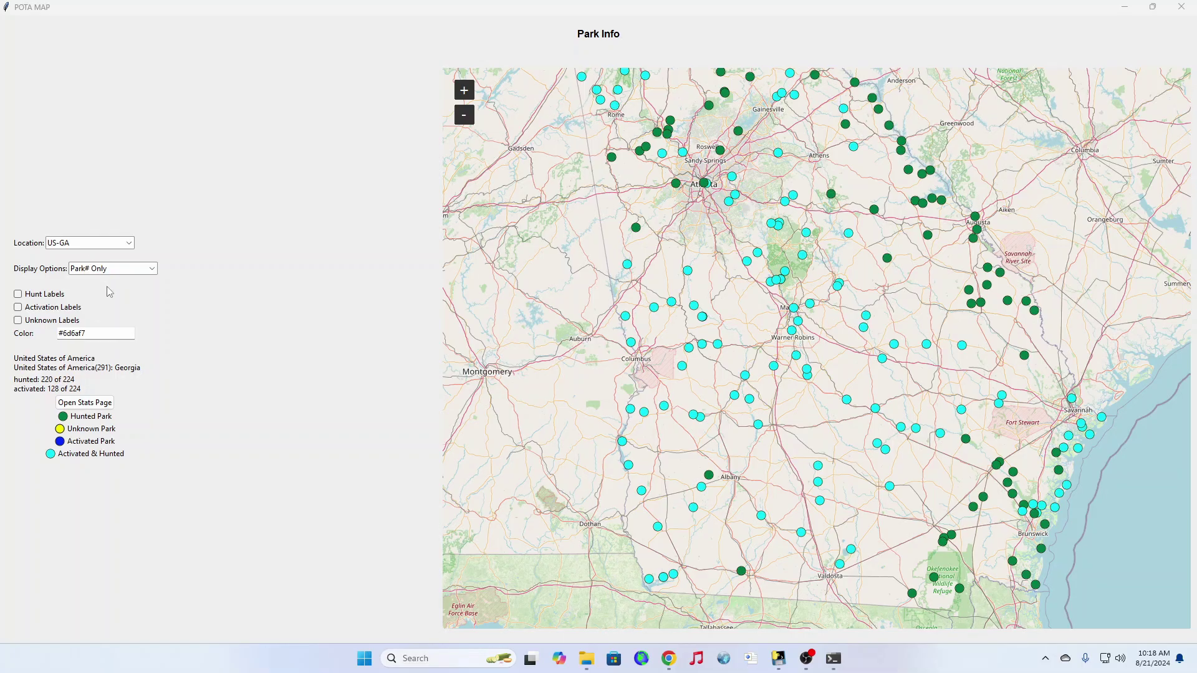
# Try activation labels, then hunt labels, ending with only unknown-park labels on.
pyautogui.click(18, 308)
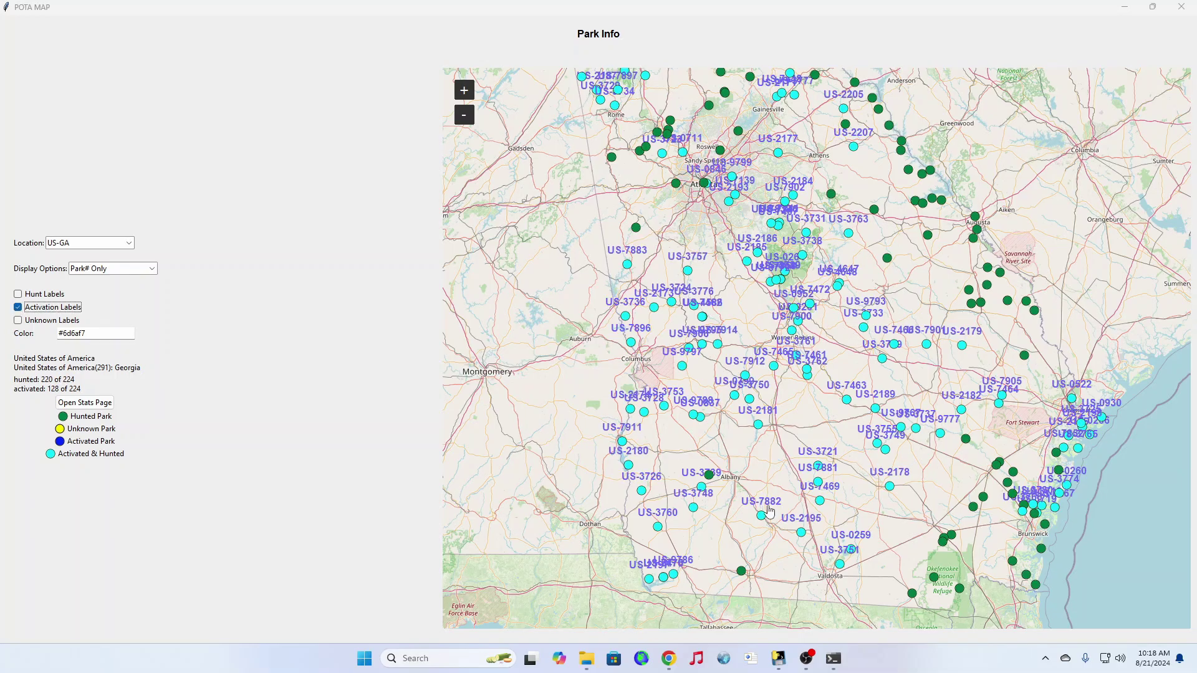
pyautogui.click(18, 307)
pyautogui.click(18, 294)
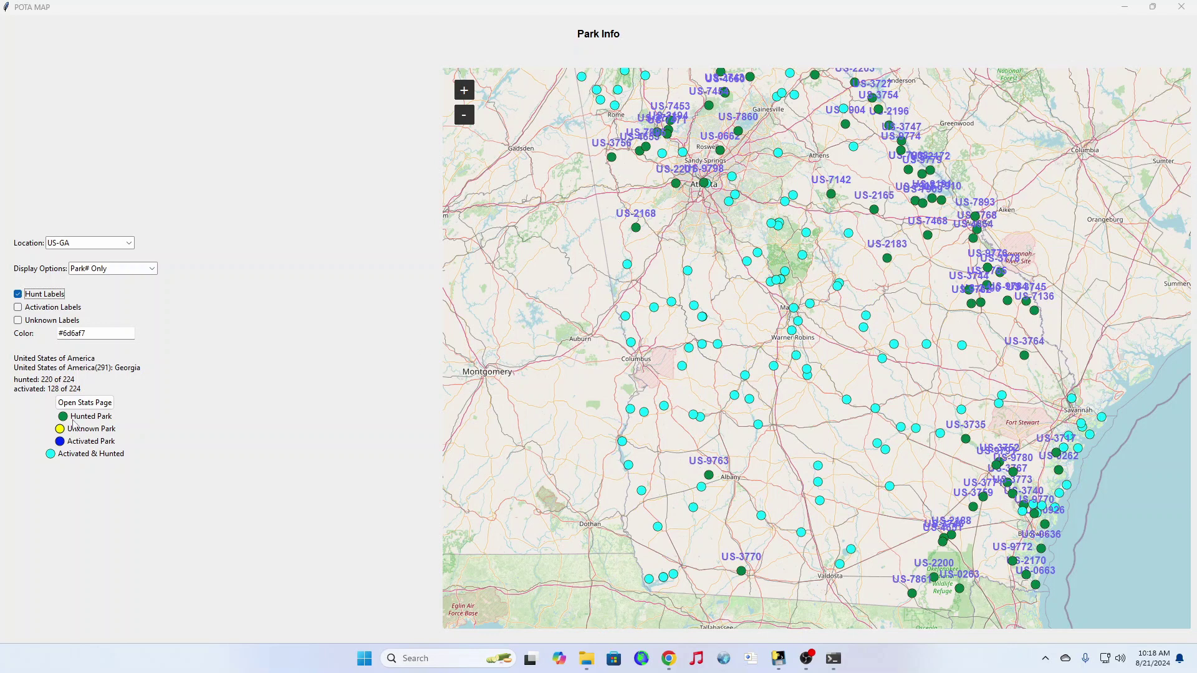
pyautogui.click(18, 320)
pyautogui.click(18, 294)
# Identify park US-7897, Arrowhead Wildlife Management Area, from its map marker.
pyautogui.scroll(-2, 793, 222)
pyautogui.click(706, 150)
pyautogui.scroll(3, 673, 197)
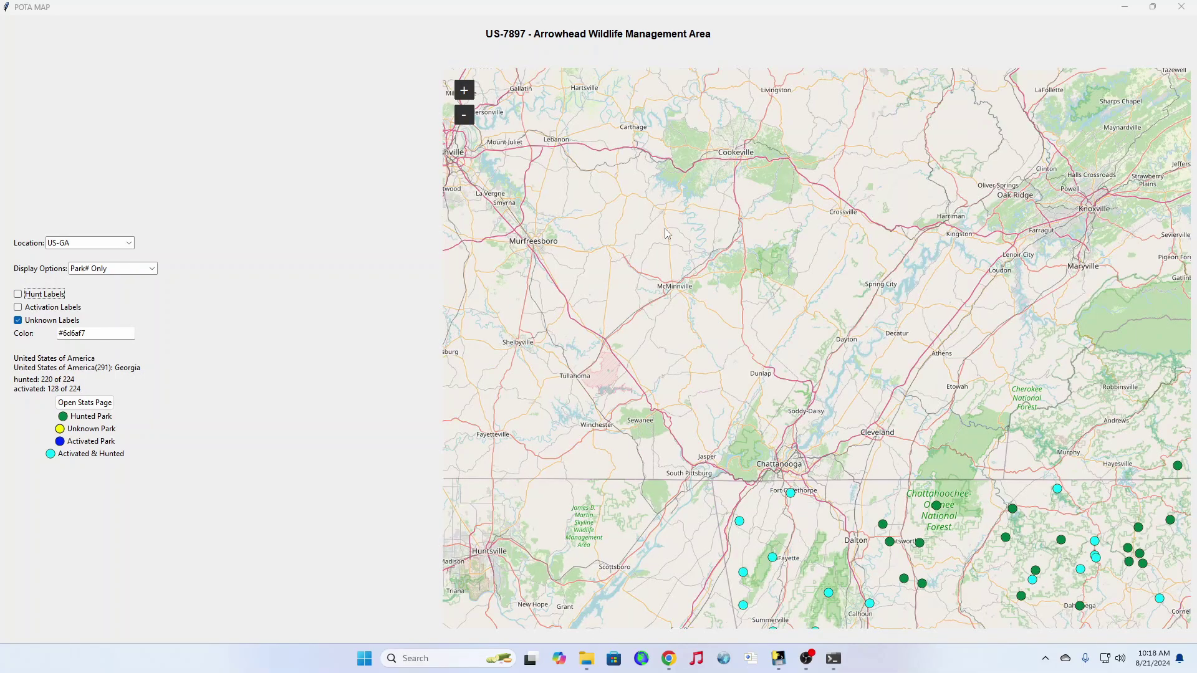
pyautogui.click(124, 243)
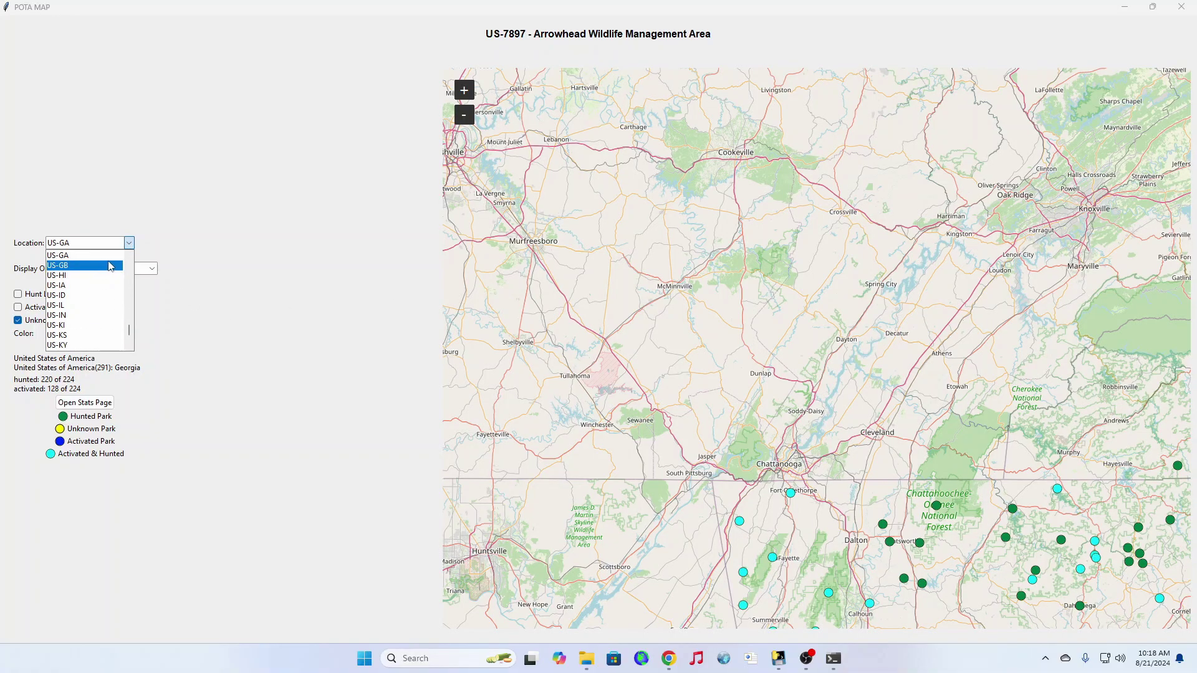
# Set the location to US-AL, showing 51 of 118 hunted and 2 of 118 activated, and zoom the map.
pyautogui.click(129, 256)
pyautogui.click(129, 256)
pyautogui.click(129, 256)
pyautogui.click(129, 256)
pyautogui.click(129, 256)
pyautogui.click(129, 257)
pyautogui.click(129, 257)
pyautogui.click(129, 256)
pyautogui.click(129, 256)
pyautogui.click(103, 268)
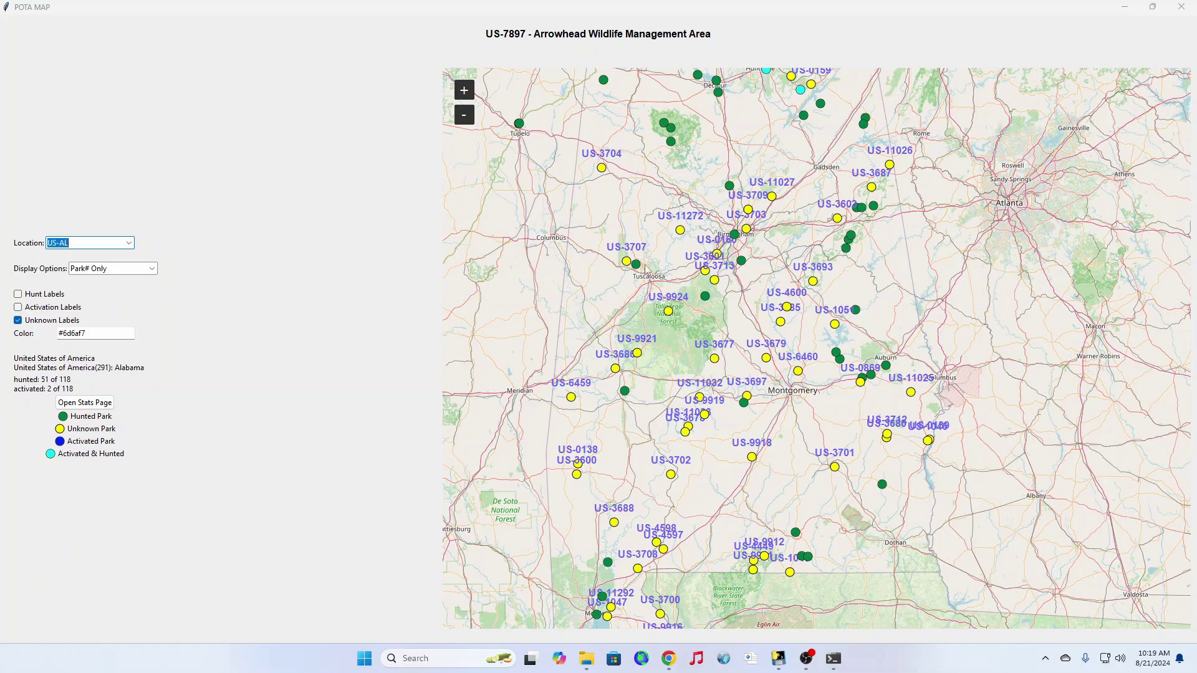
pyautogui.scroll(3, 710, 219)
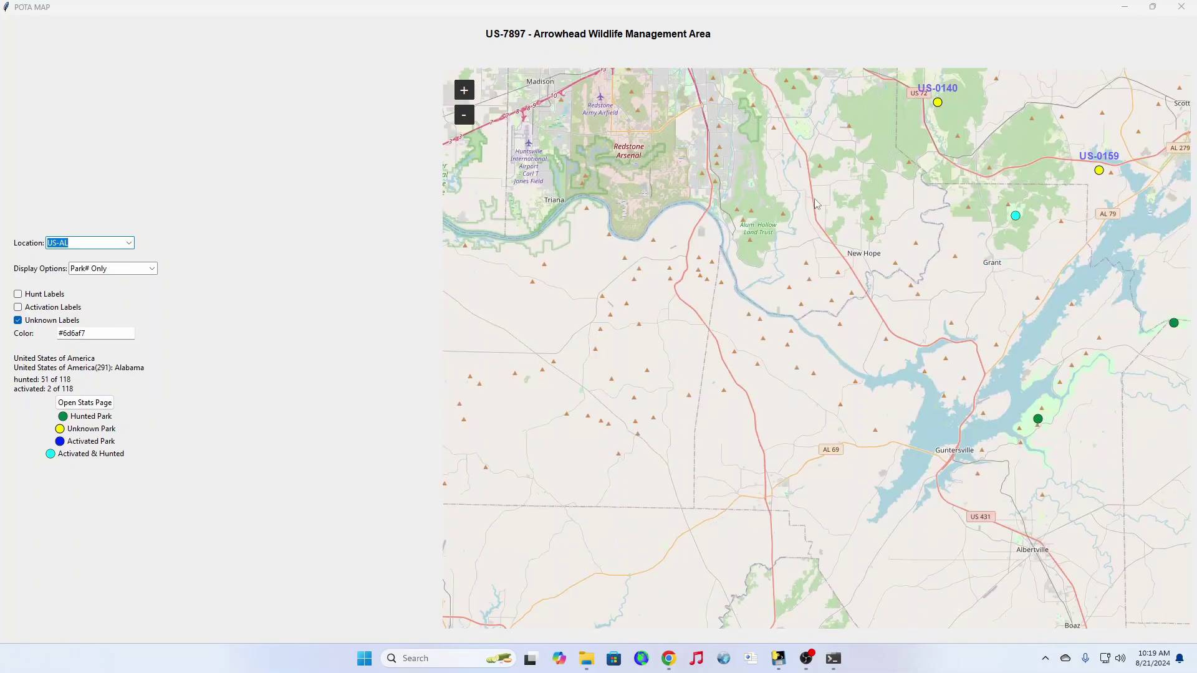
pyautogui.scroll(-2, 711, 350)
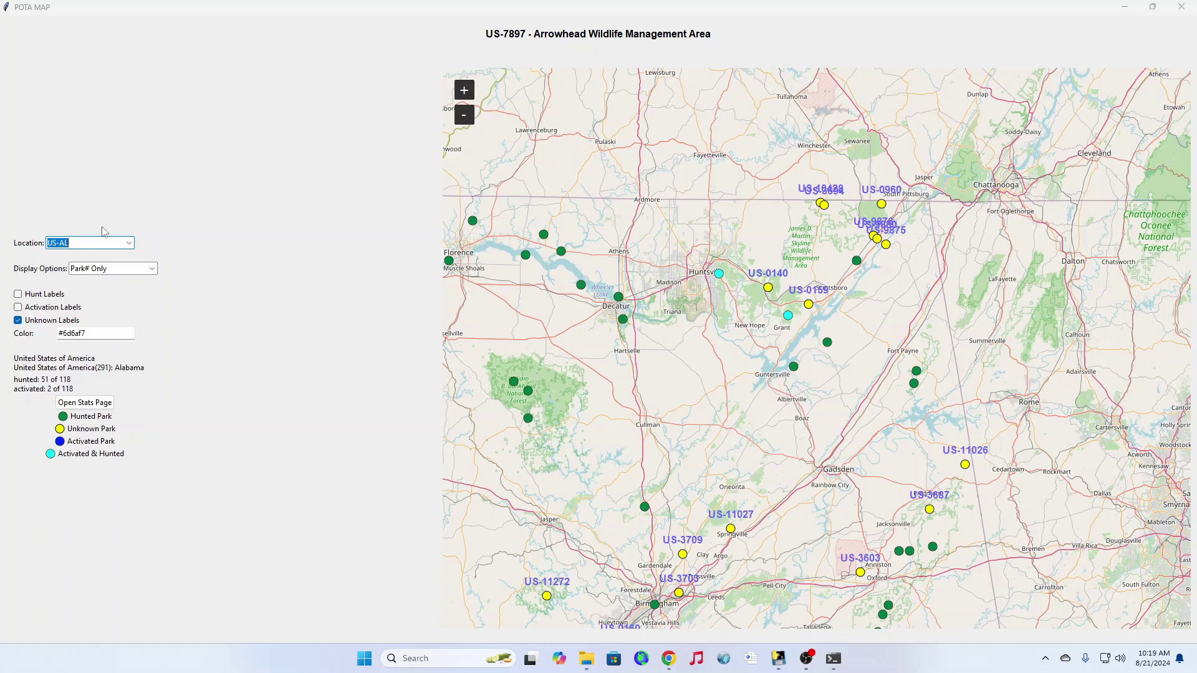
# Switch the location to US-FL, zoom the map, and turn off unknown-park labels.
pyautogui.click(122, 243)
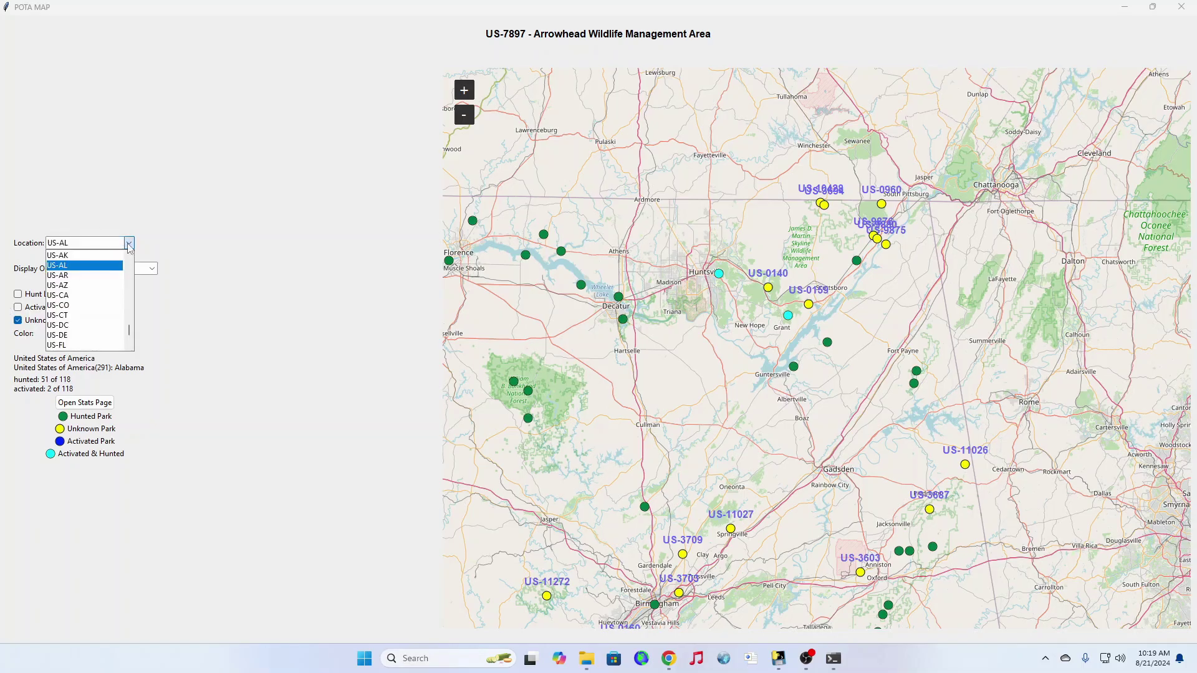
pyautogui.click(107, 345)
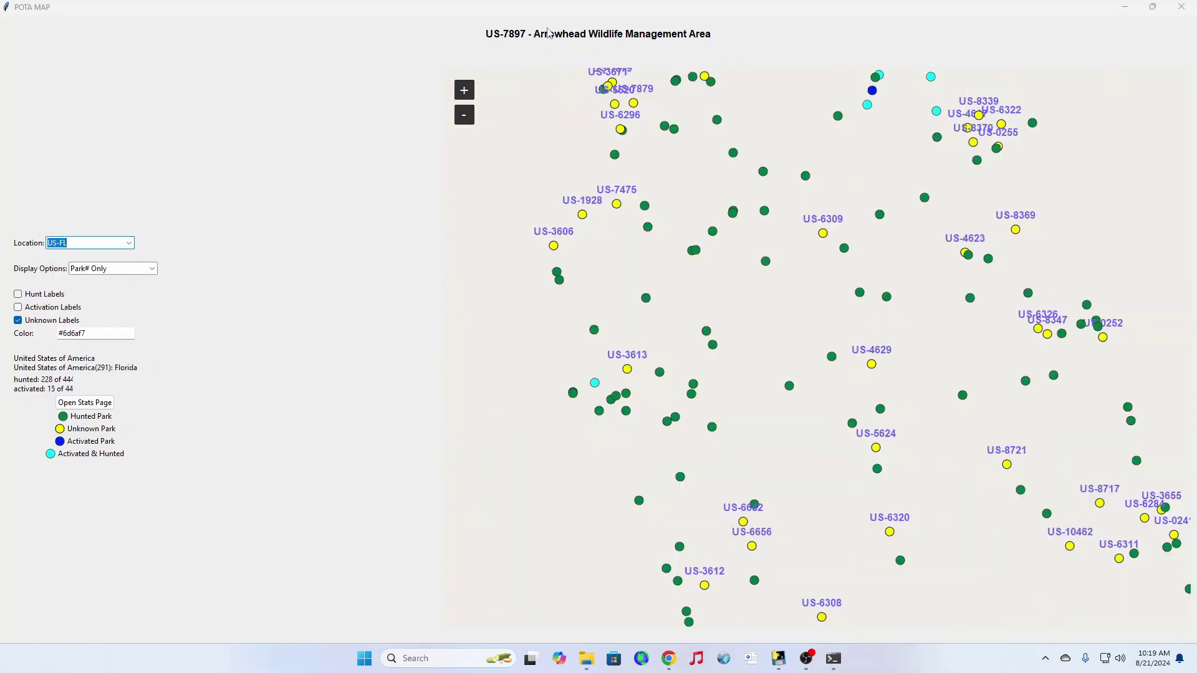
pyautogui.scroll(-4, 683, 371)
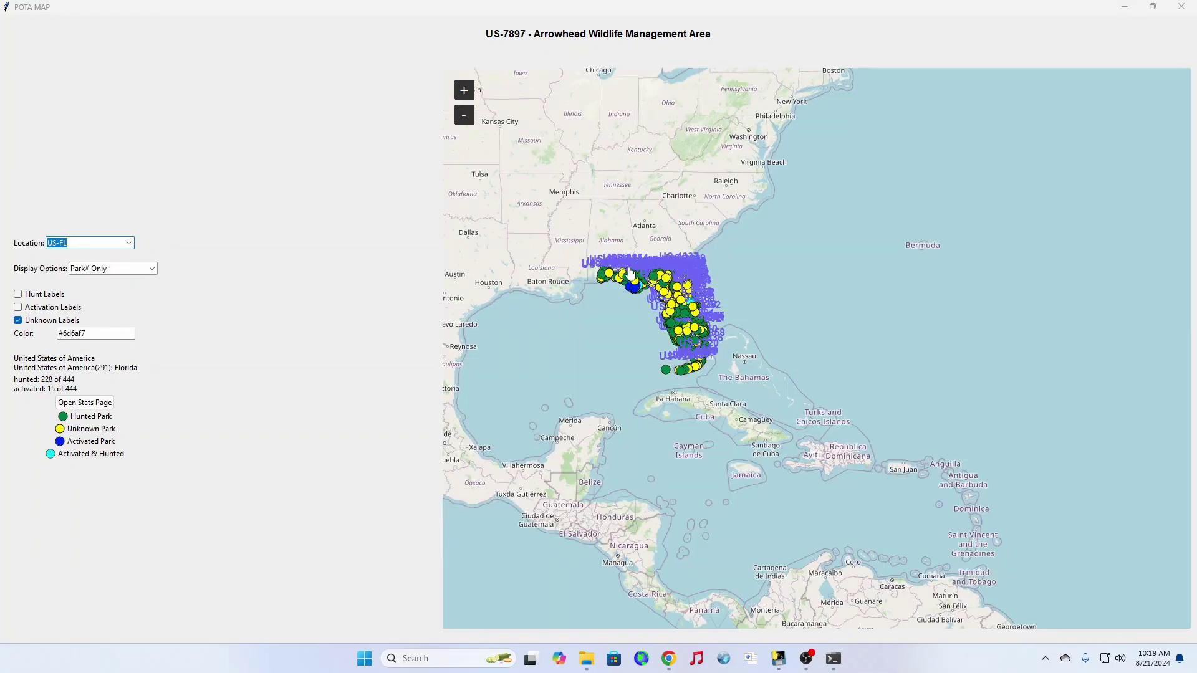
pyautogui.scroll(3, 642, 324)
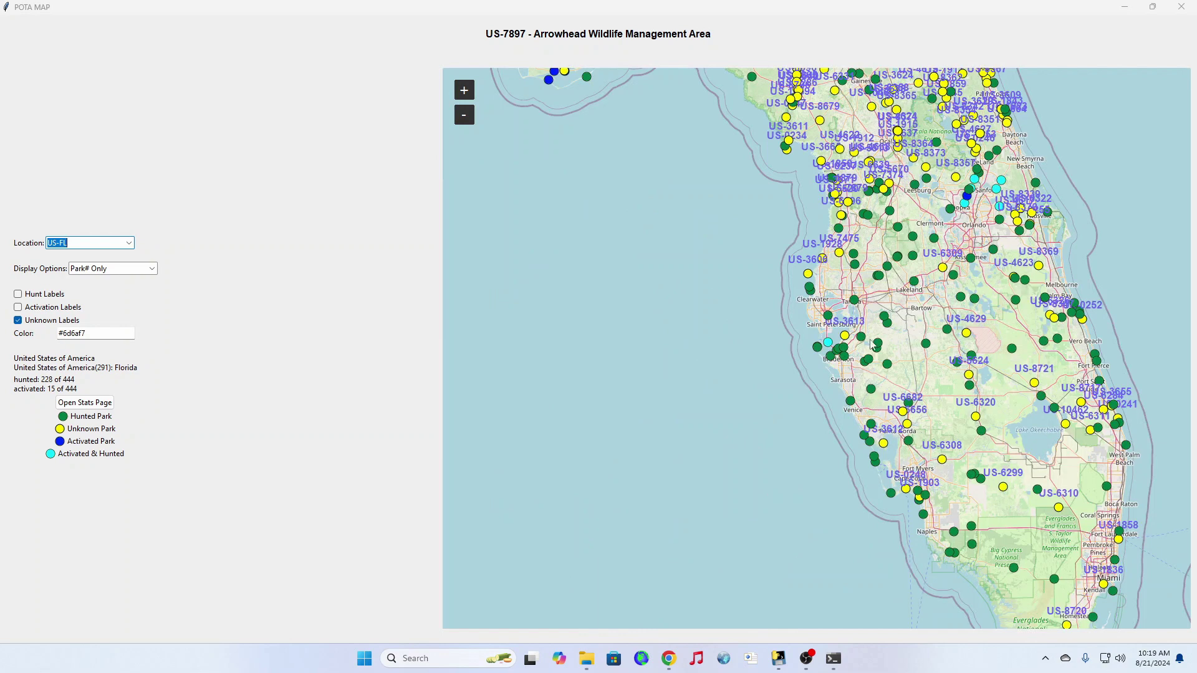
pyautogui.scroll(-1, 708, 227)
pyautogui.click(43, 320)
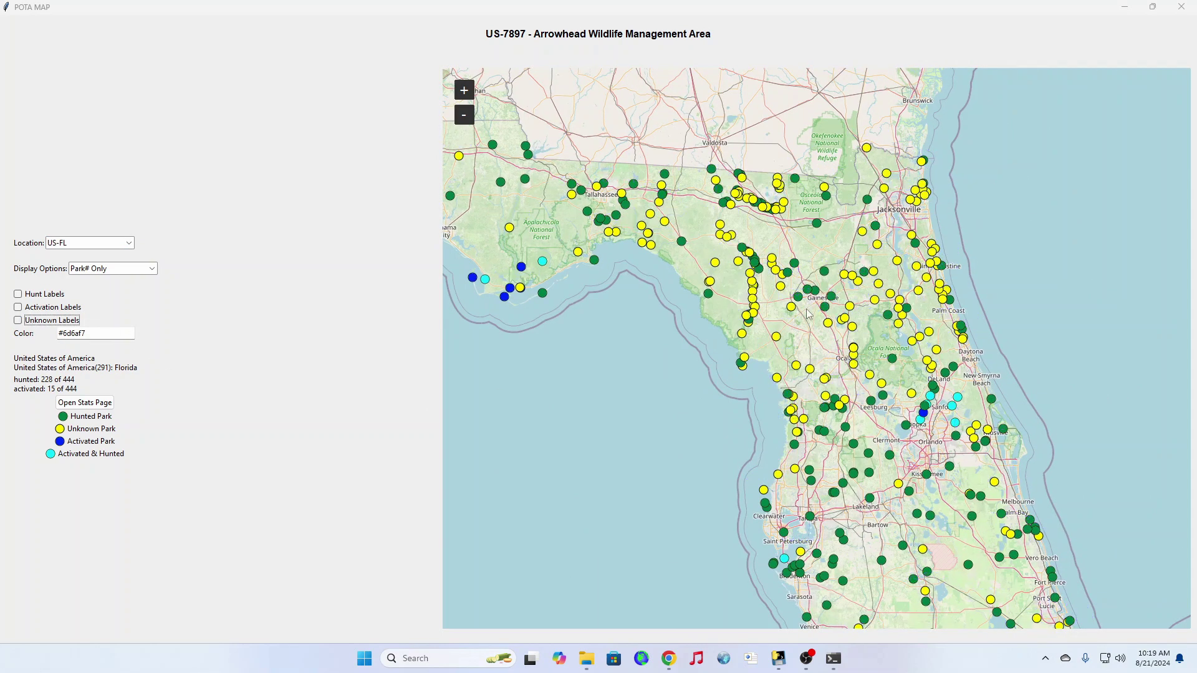
# Pan the map to the Florida panhandle, then east toward Gainesville and Jacksonville.
pyautogui.moveTo(518, 278); pyautogui.dragTo(668, 354)
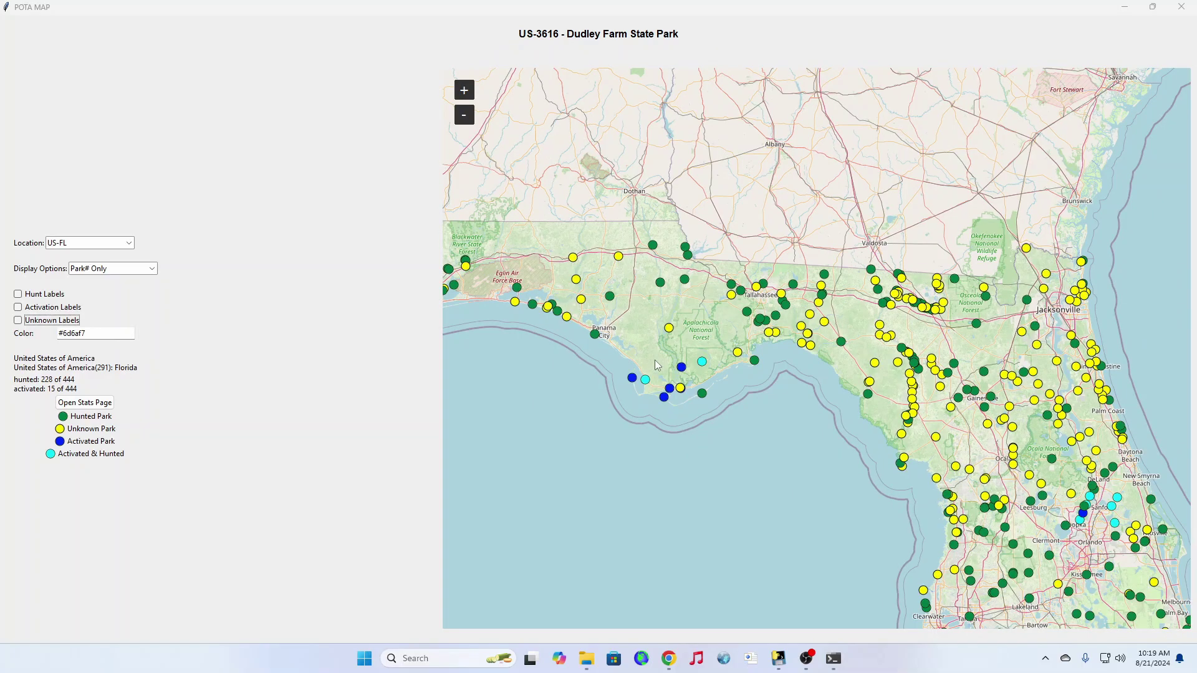
pyautogui.scroll(1, 655, 360)
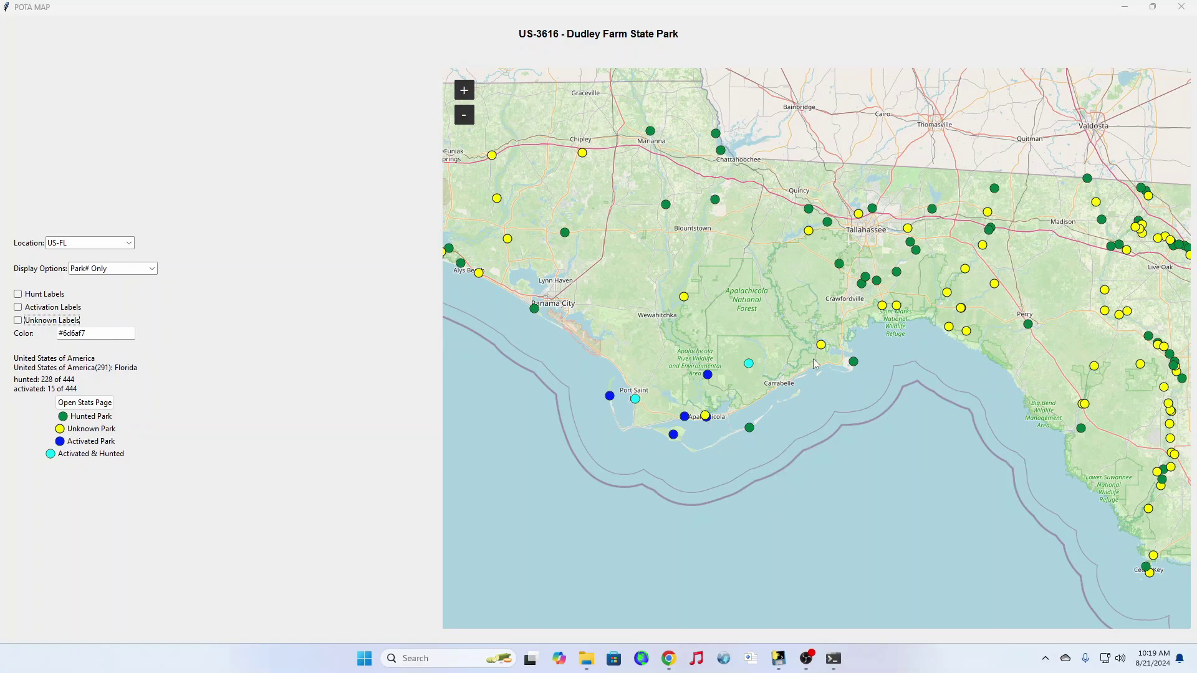
pyautogui.moveTo(814, 363); pyautogui.dragTo(711, 352)
pyautogui.moveTo(818, 301); pyautogui.dragTo(745, 312)
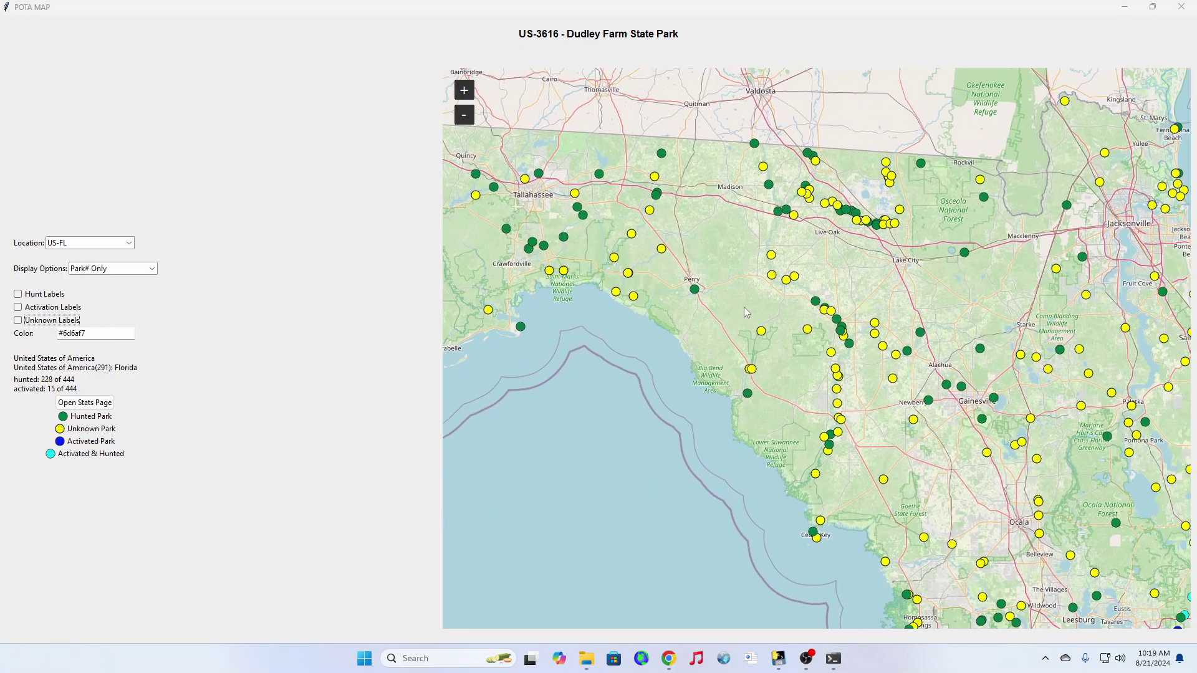